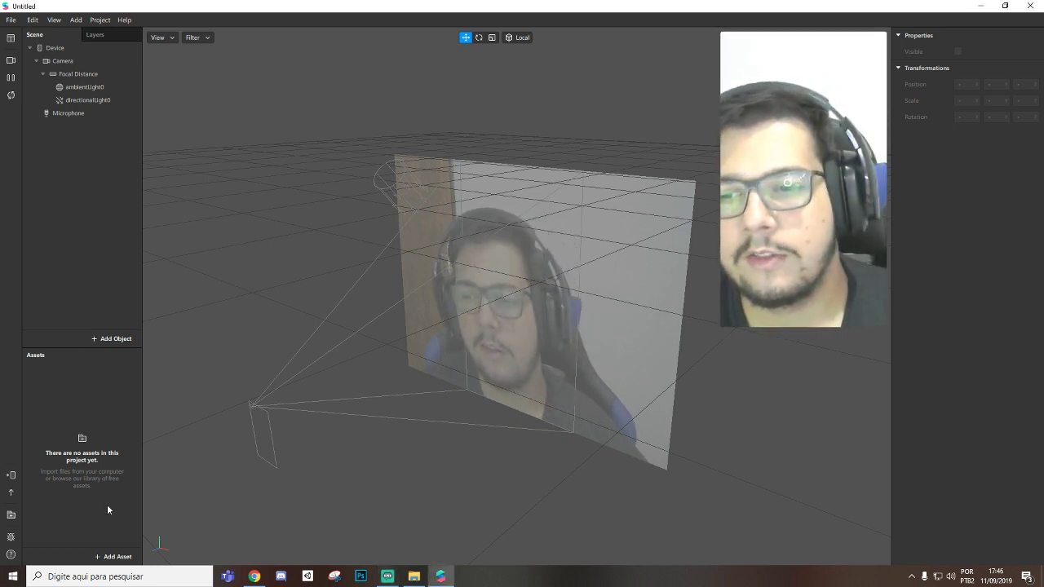
Step: Search the Spark Library for "bird" and import the phoenix bird model into the project's assets
left_click(121, 557)
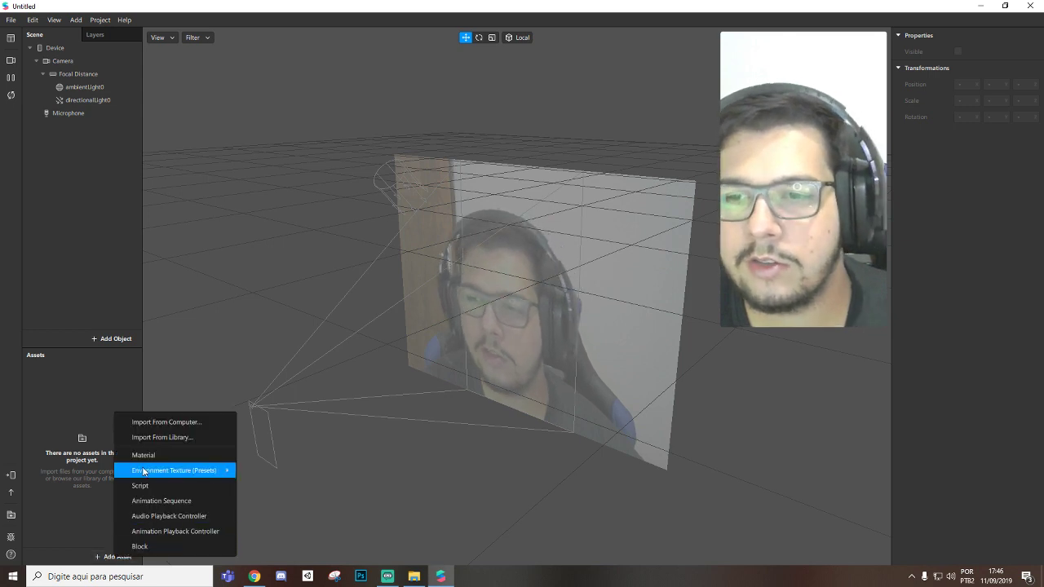
left_click(183, 438)
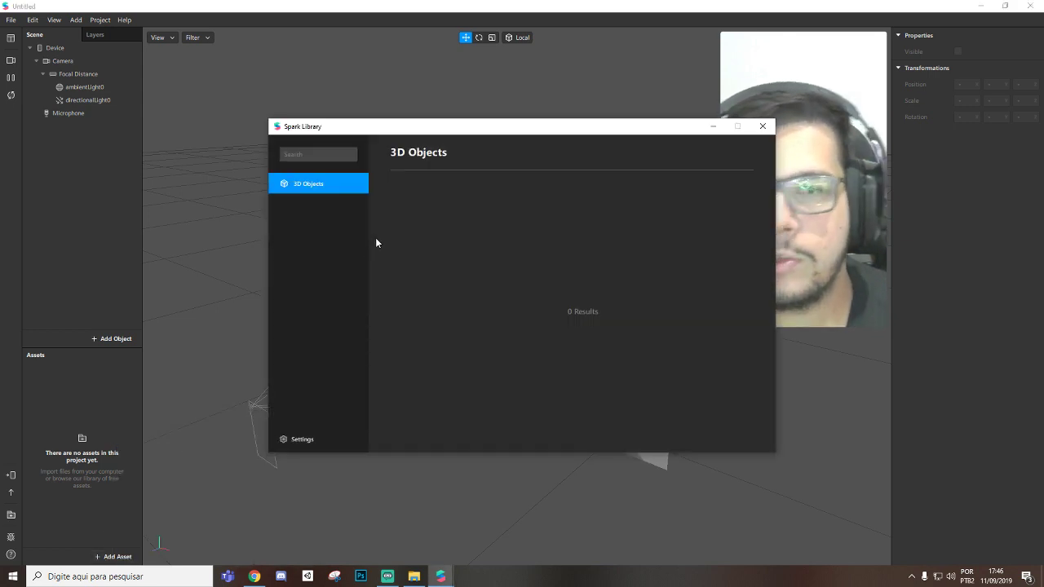
left_click_drag(450, 134, 537, 151)
left_click(407, 173)
type("h")
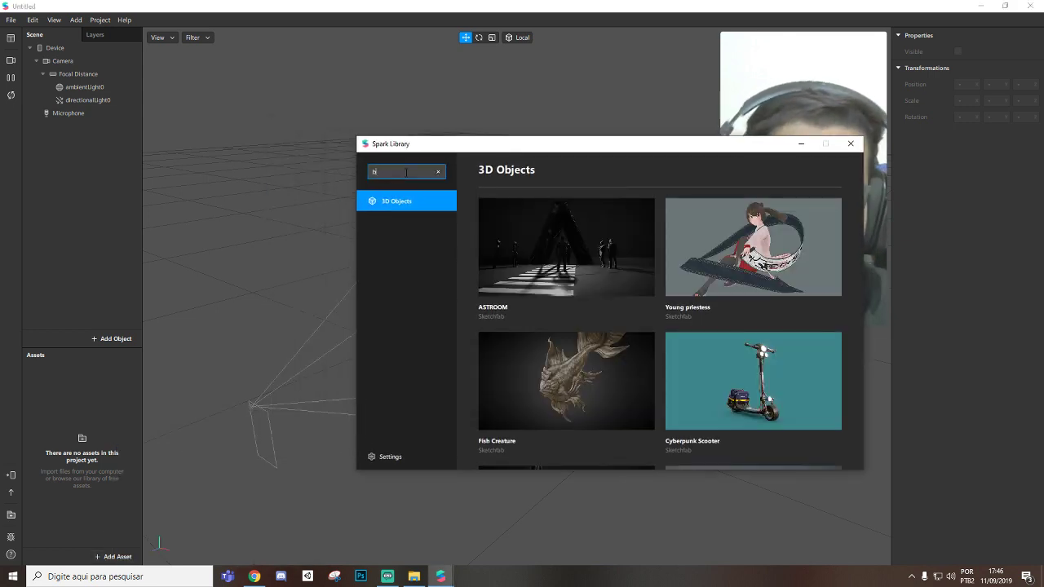
type("ird")
key("Return")
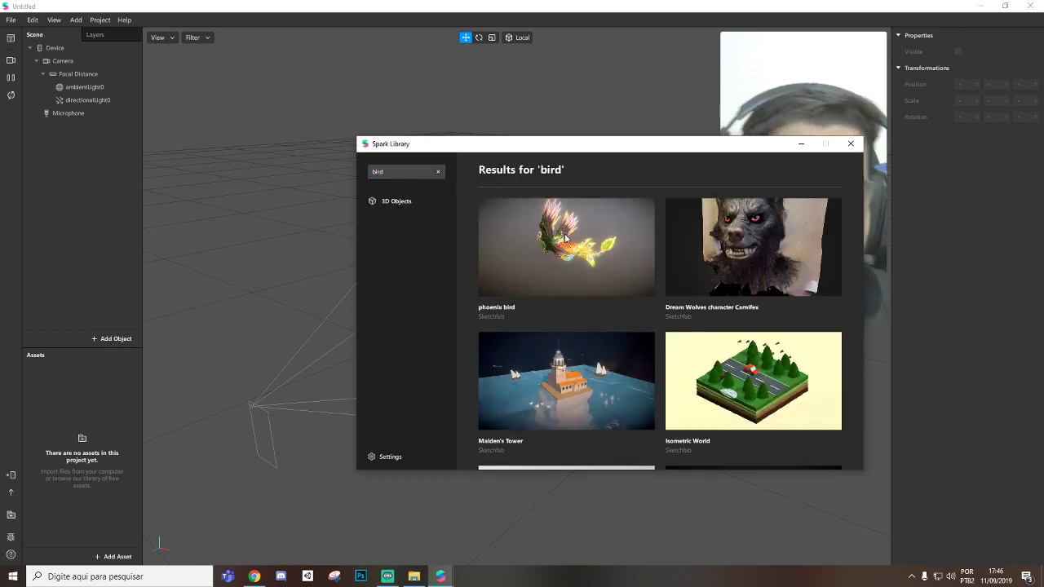
left_click(600, 258)
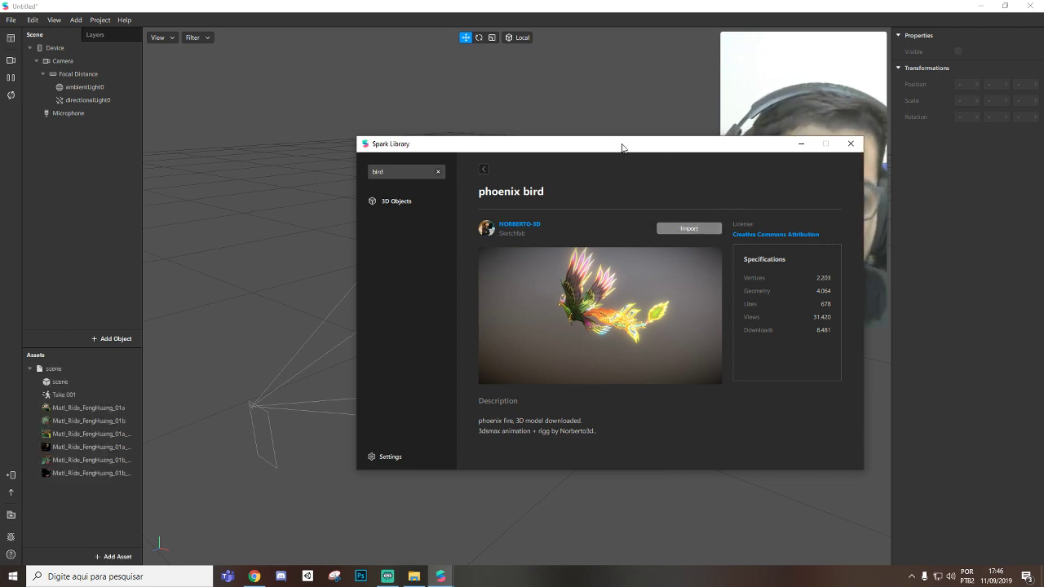
left_click(844, 149)
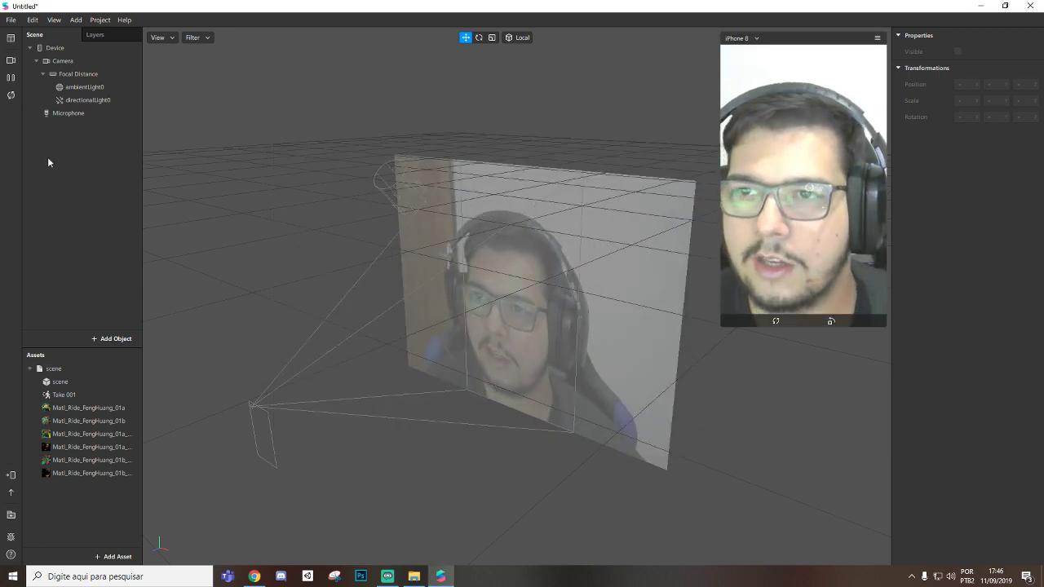
Step: Add a face tracker to the scene and place the imported phoenix scene asset under it
right_click(47, 157)
mouse_move(89, 168)
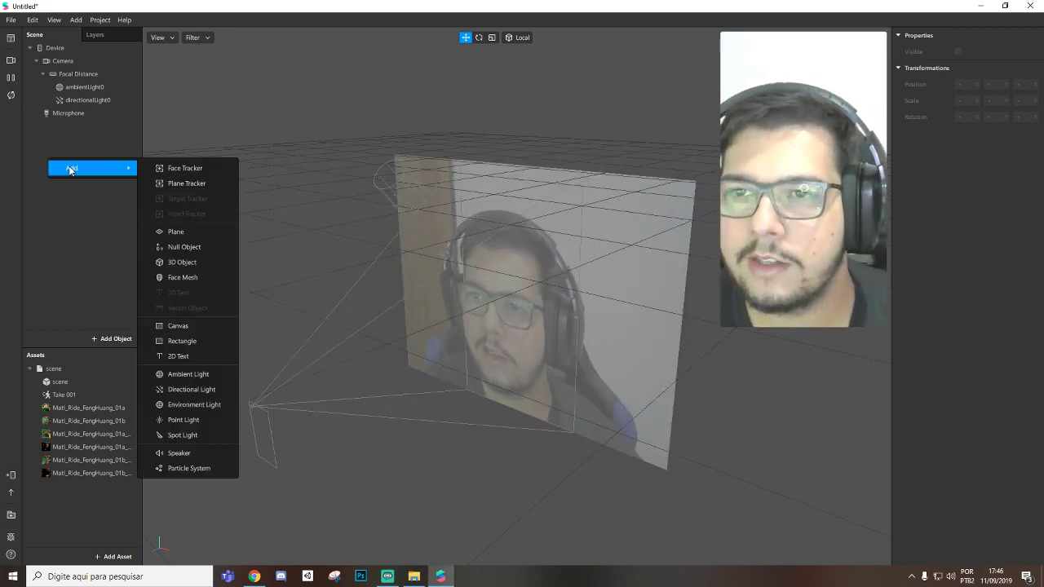
left_click(186, 169)
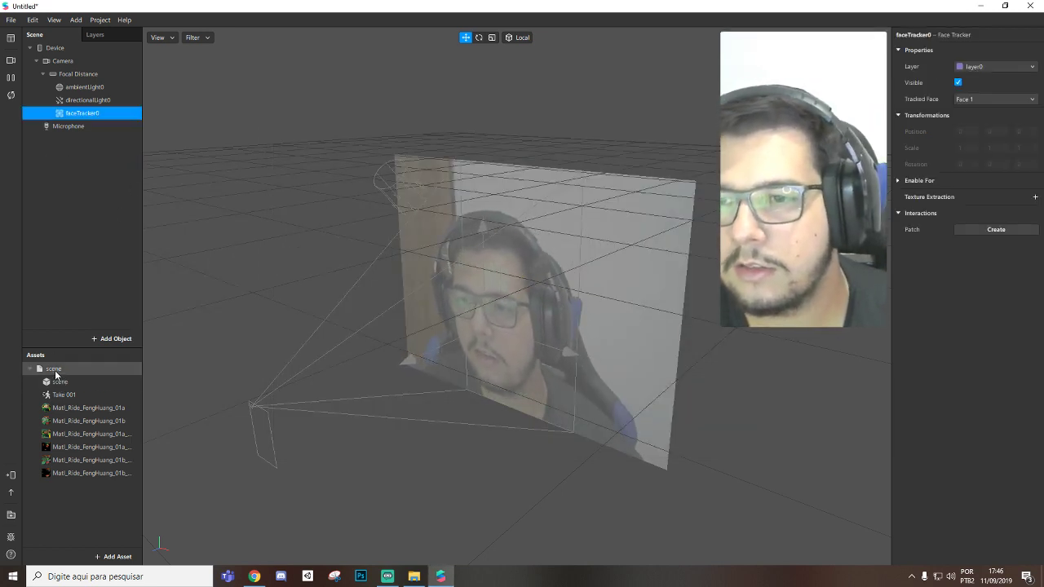
left_click_drag(51, 371, 86, 115)
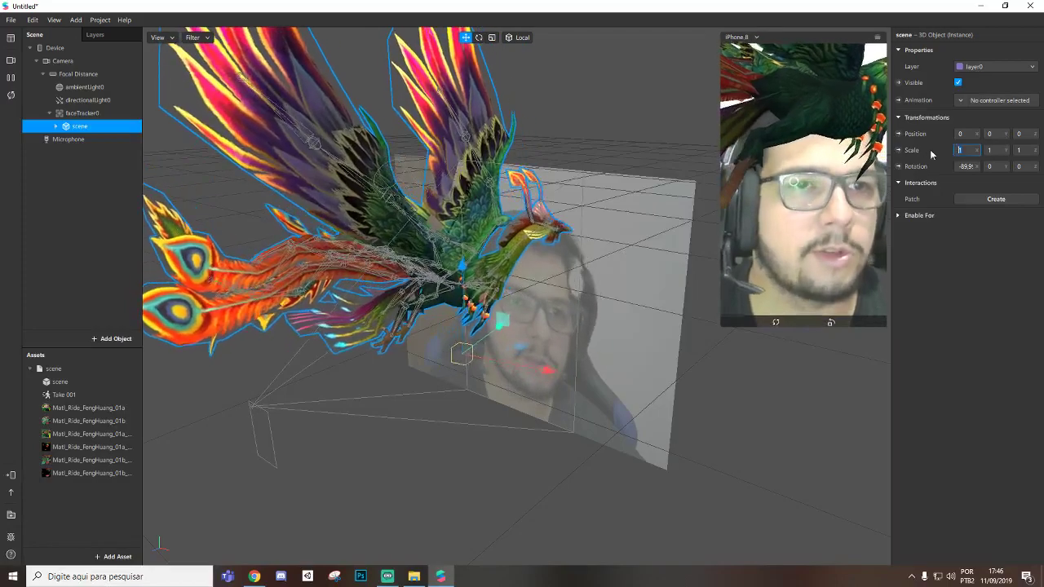
Step: Set the phoenix model's scale to 0.1 on all three axes and its Y position to 0.06
type("0.1")
key("Tab")
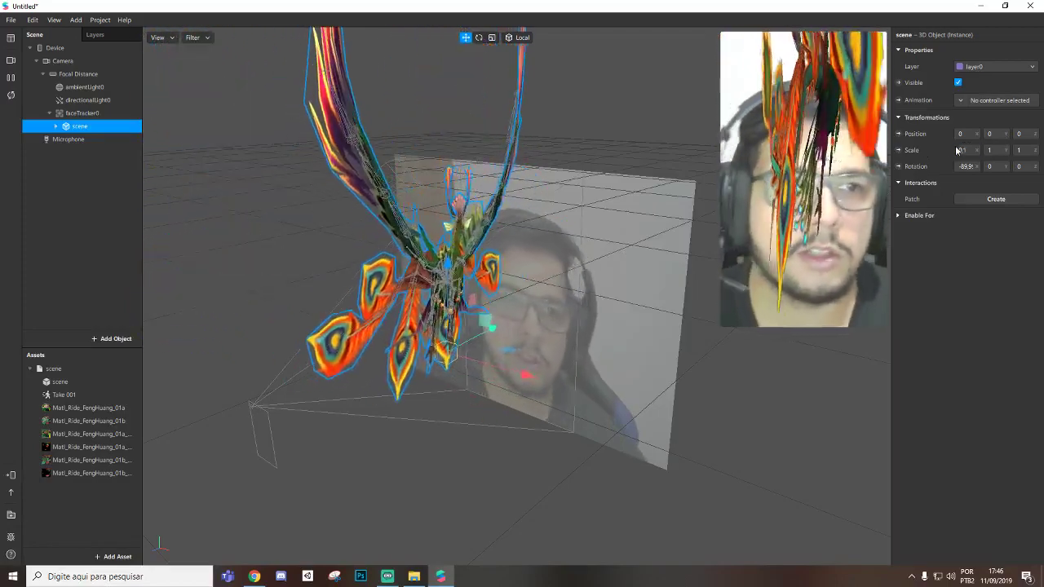
type("0.1")
key("Tab")
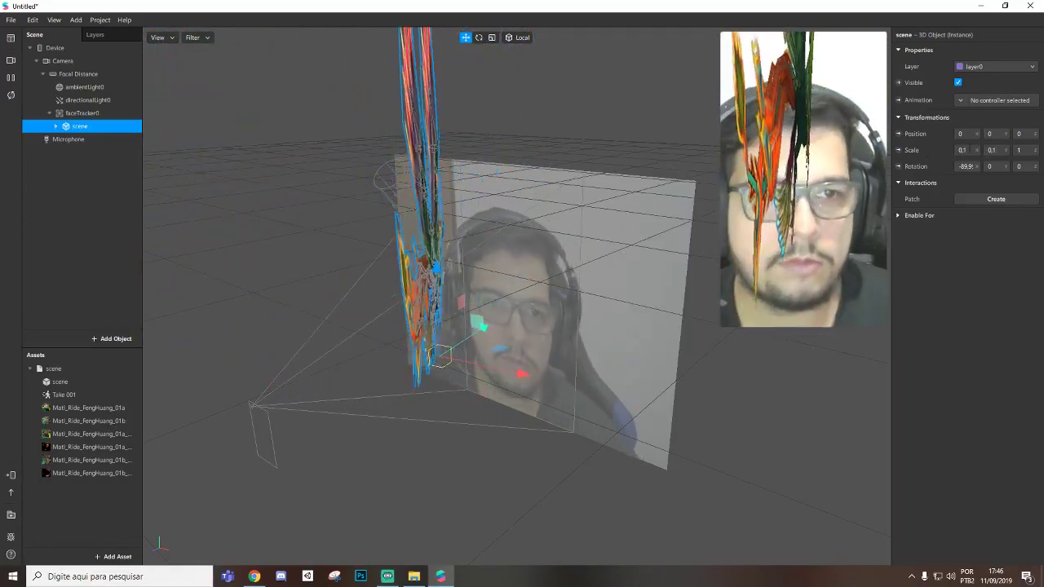
type("0.1")
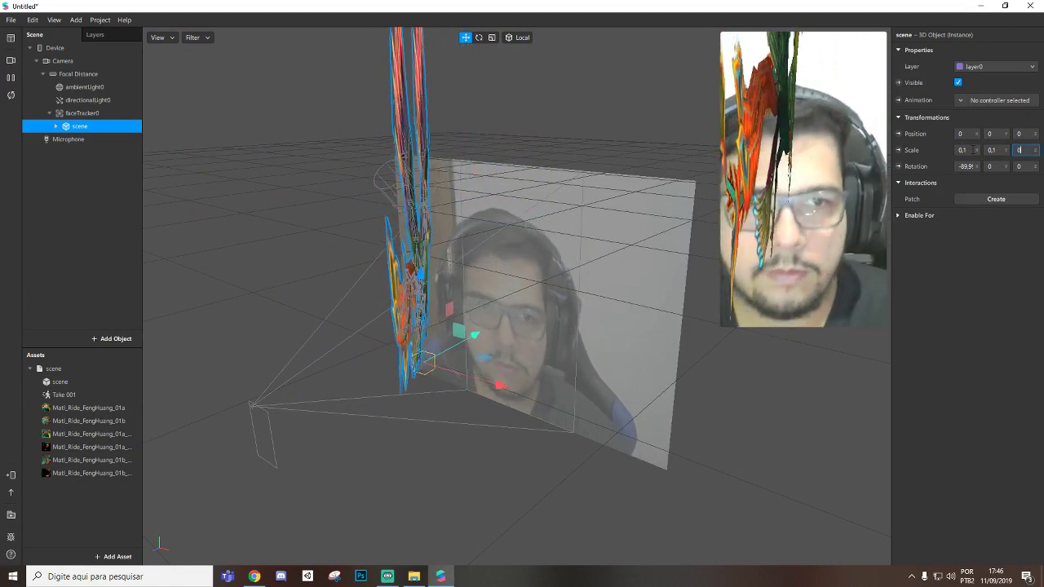
key("Tab")
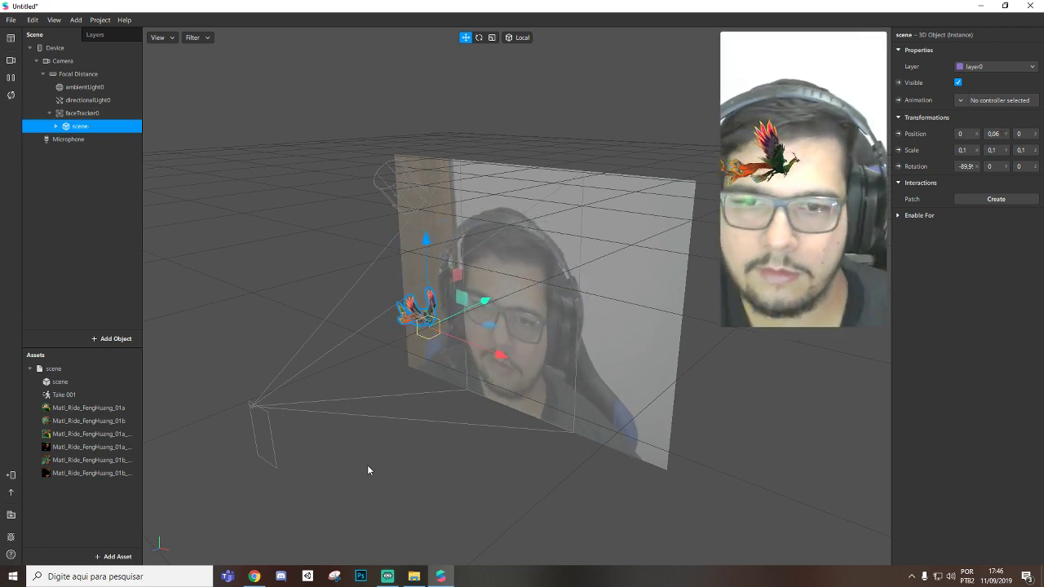
Step: Add a null object under the face tracker and make the phoenix scene object its child
left_click(81, 113)
right_click(81, 114)
mouse_move(114, 122)
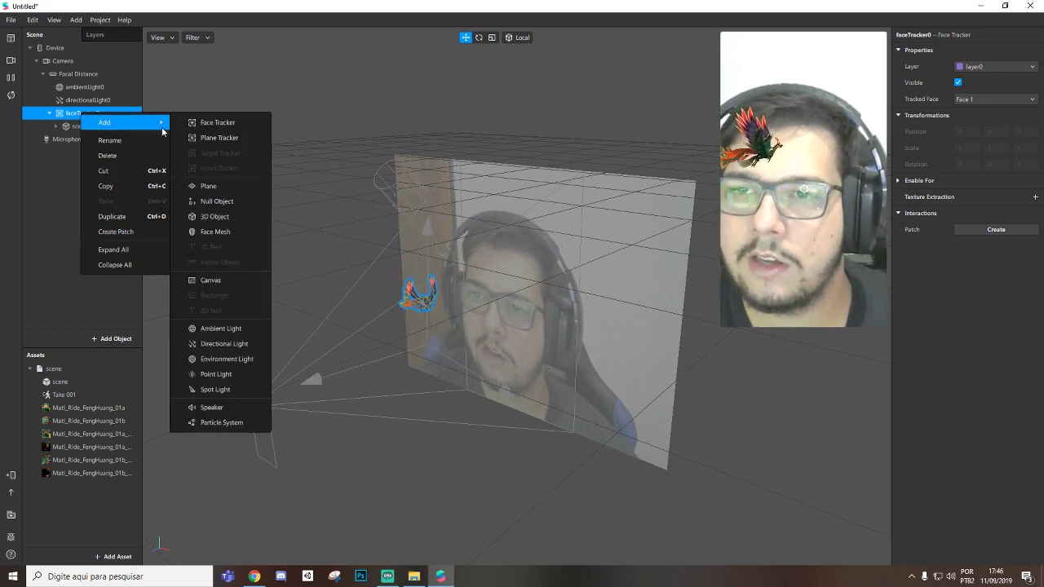
left_click(232, 204)
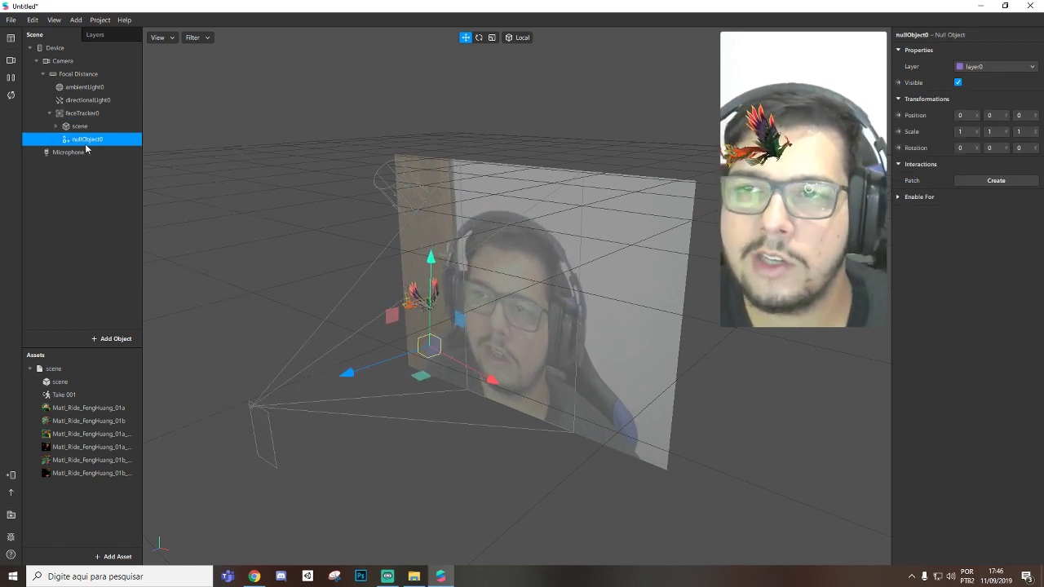
left_click(80, 128)
left_click_drag(89, 143, 92, 141)
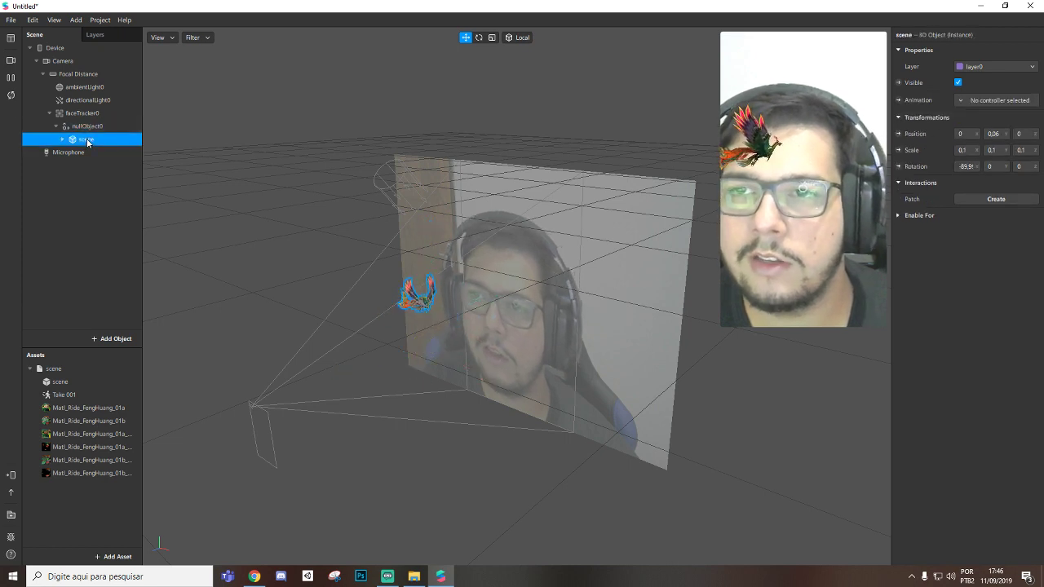
Step: Rename the scene object under the null object as fenix and move it forward along the Z axis
left_click(86, 126)
left_click(83, 114)
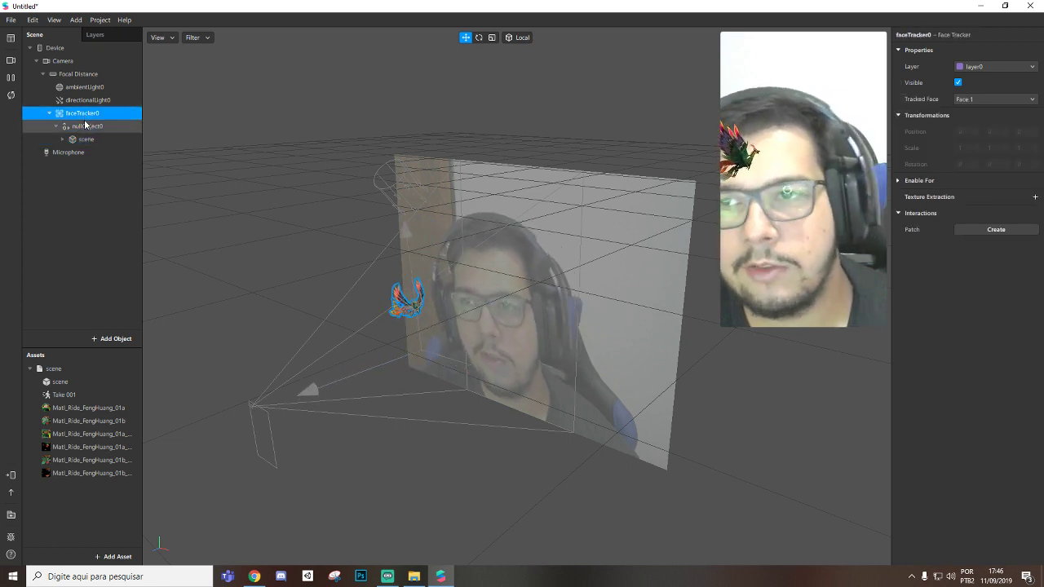
left_click(87, 126)
left_click(84, 140)
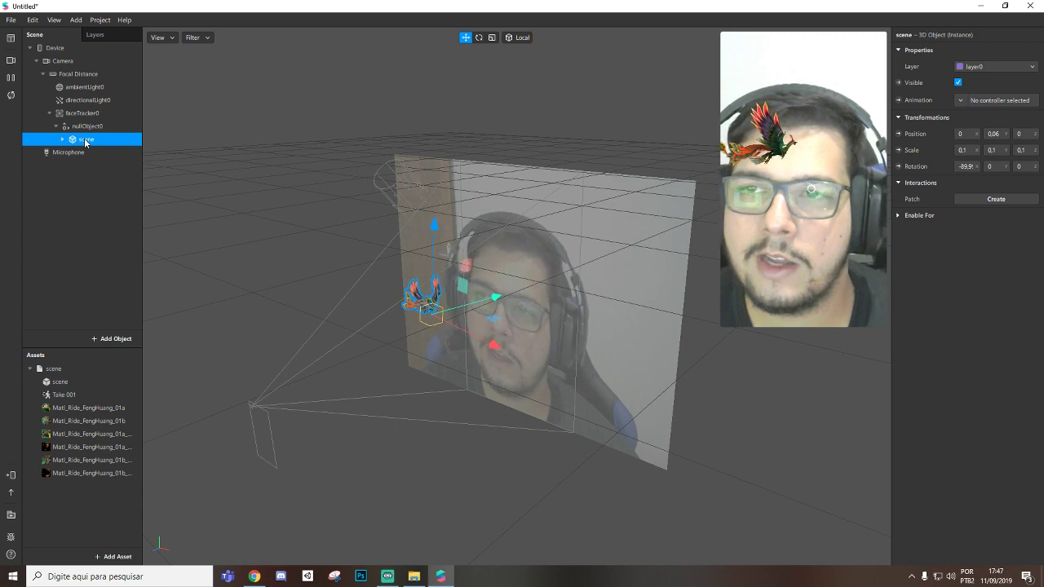
right_click(85, 141)
left_click(93, 146)
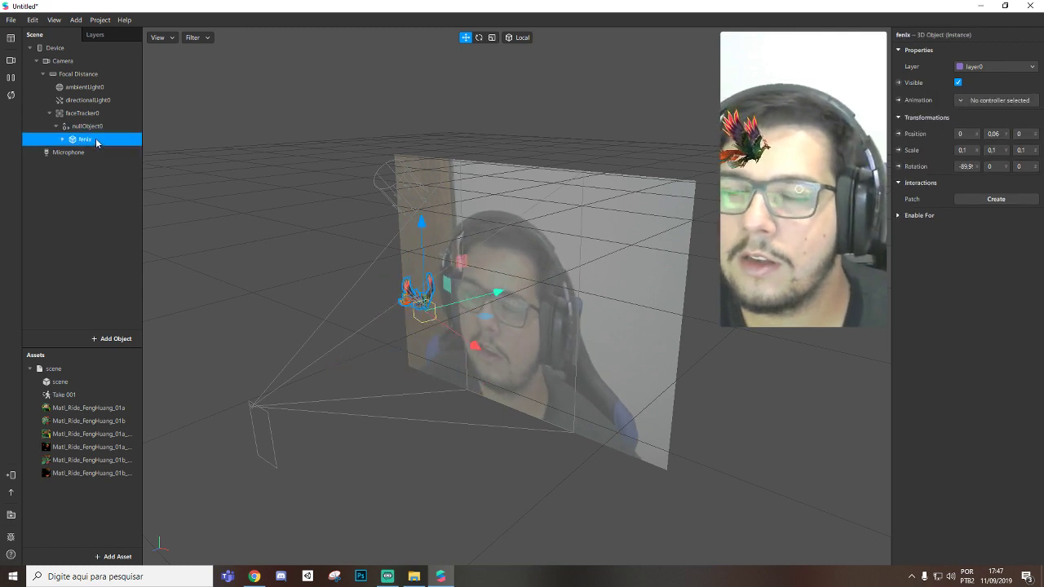
left_click(92, 129)
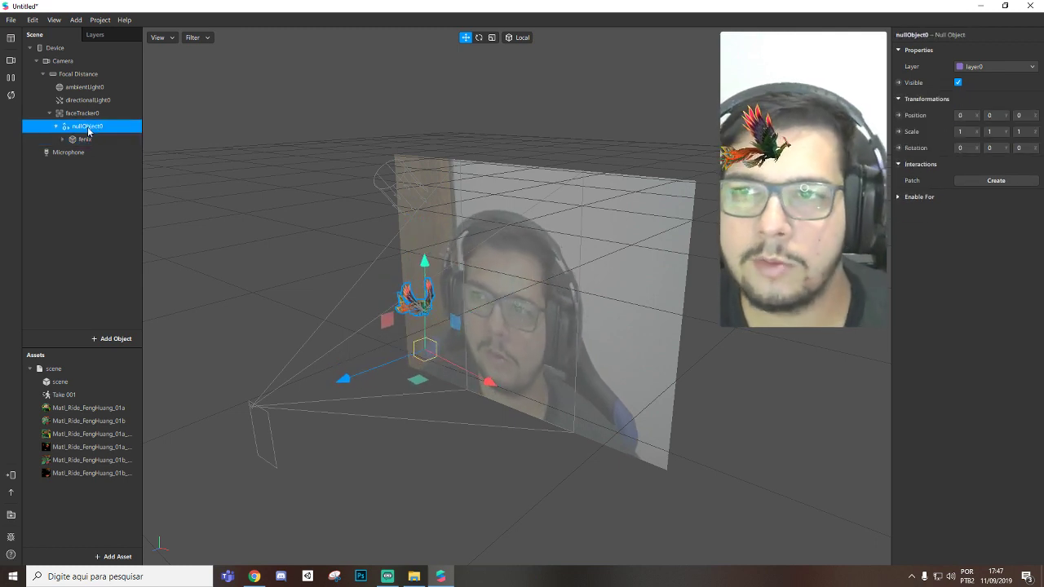
left_click(135, 138)
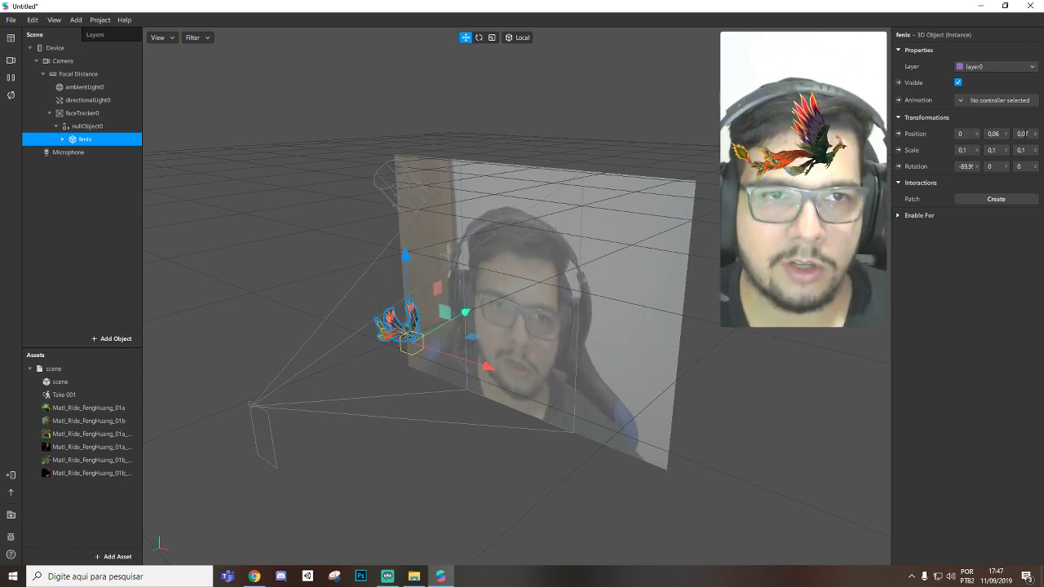
Step: Show the Patch Editor and create a 3D Rotation patch for the null object
left_click(77, 127)
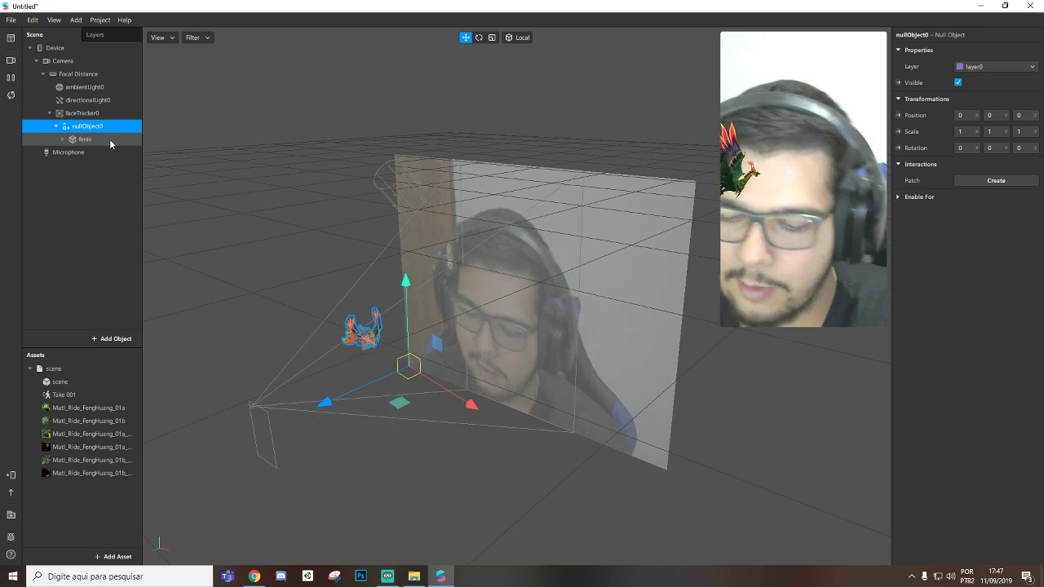
key("ctrl+shift+p")
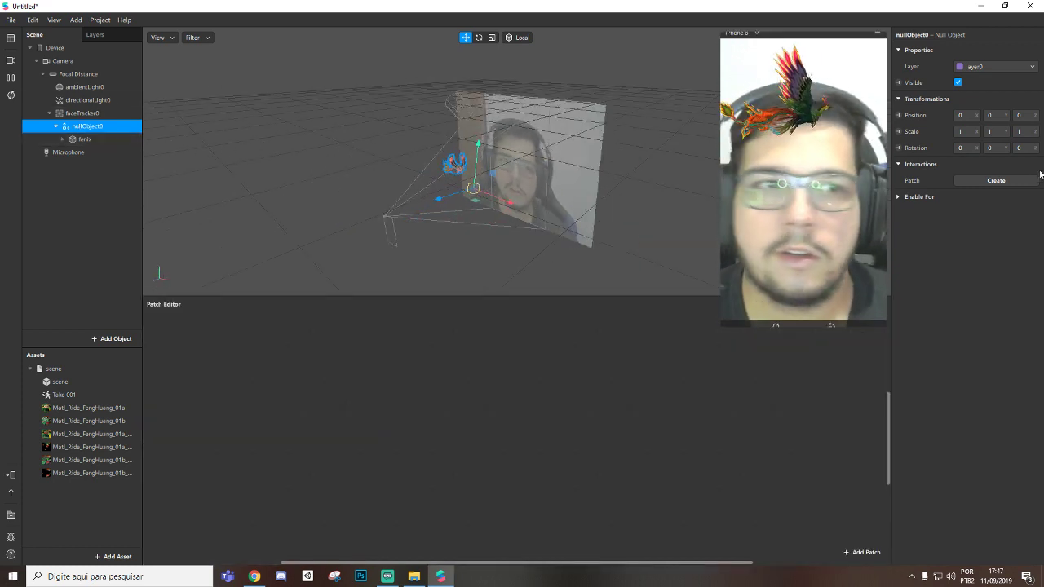
left_click(899, 147)
left_click_drag(569, 446, 551, 374)
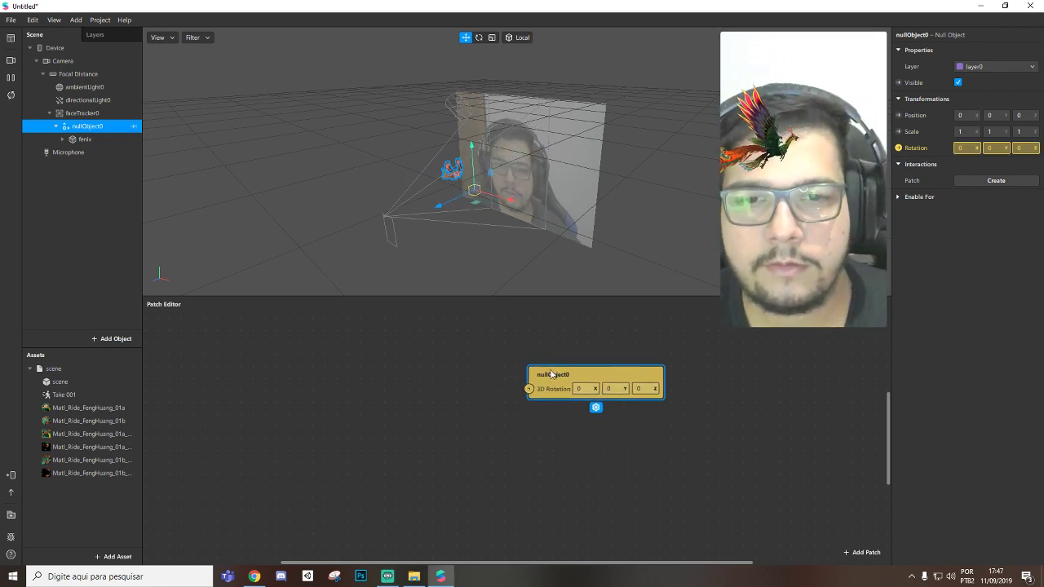
Step: Insert a Loop Animation patch ahead of the null object's rotation patch
right_click(290, 373)
type("loop")
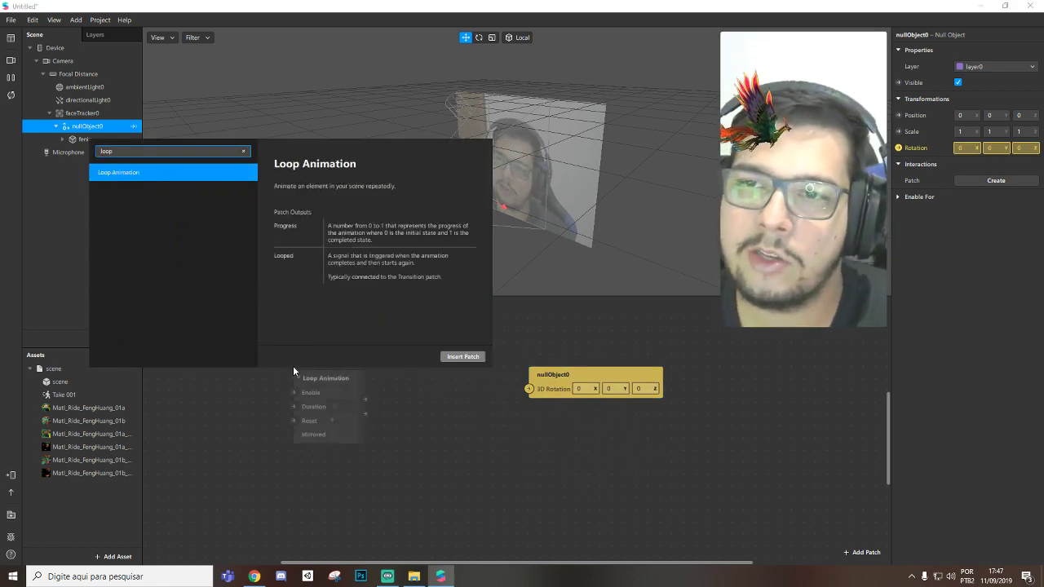
key("Return")
left_click(346, 369)
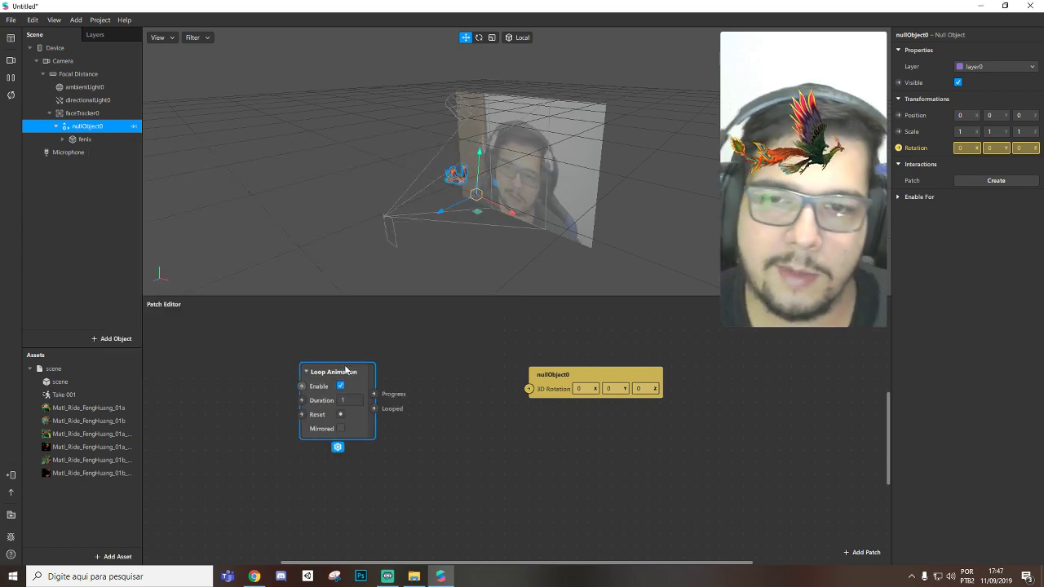
Step: Add a Transition patch fed by the Loop Animation's Progress output and connect its value to the null object's 3D Rotation
left_click_drag(607, 382, 678, 392)
left_click_drag(377, 397, 449, 403)
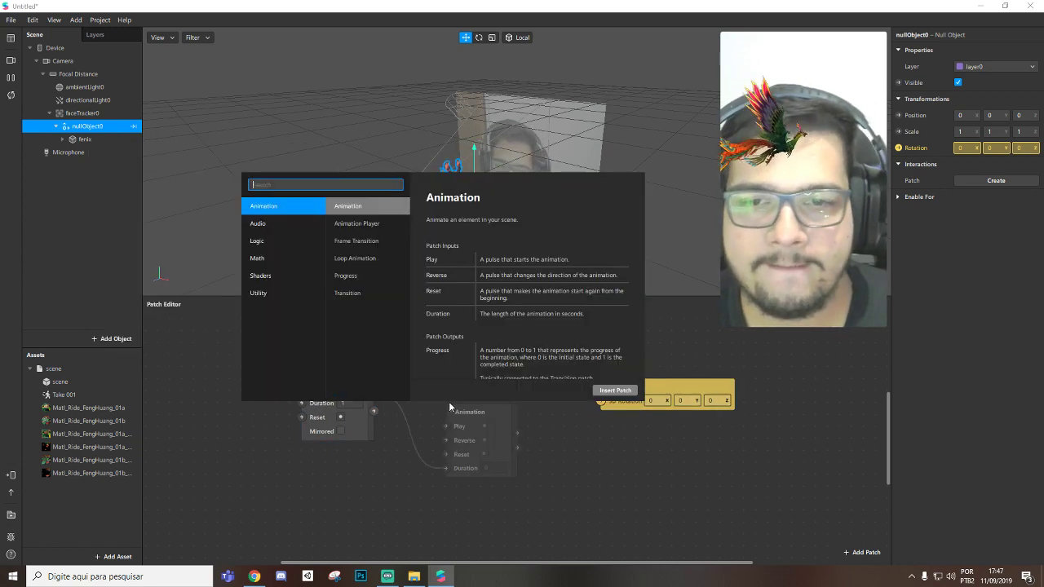
type("transio")
key("BackSpace")
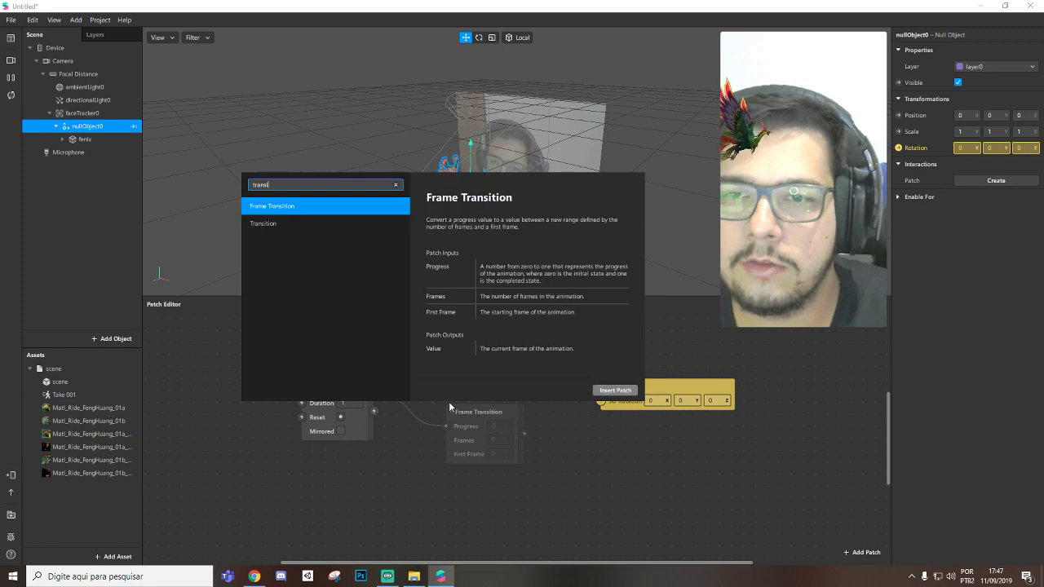
key("Down")
key("Return")
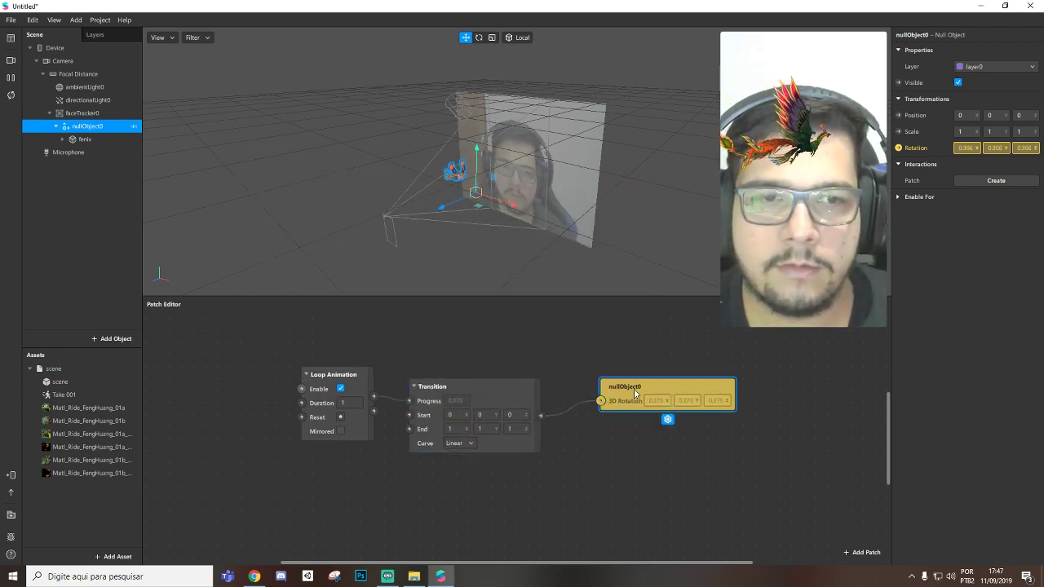
left_click_drag(635, 394, 636, 406)
Step: Set the Transition patch's End values to 0, 360, 0 for a full turn around Y
double_click(450, 429)
type("0")
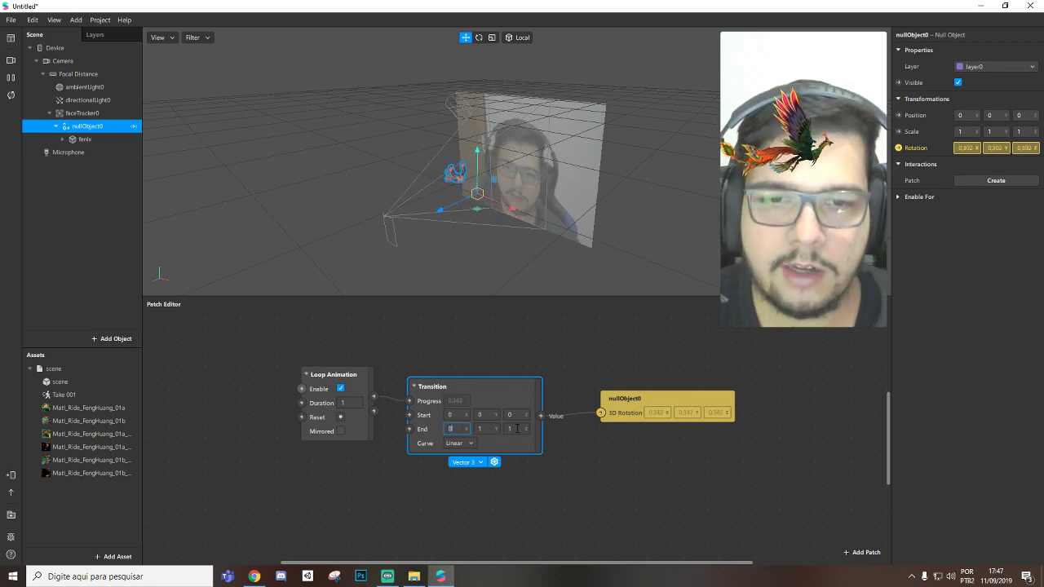
double_click(482, 429)
type("360")
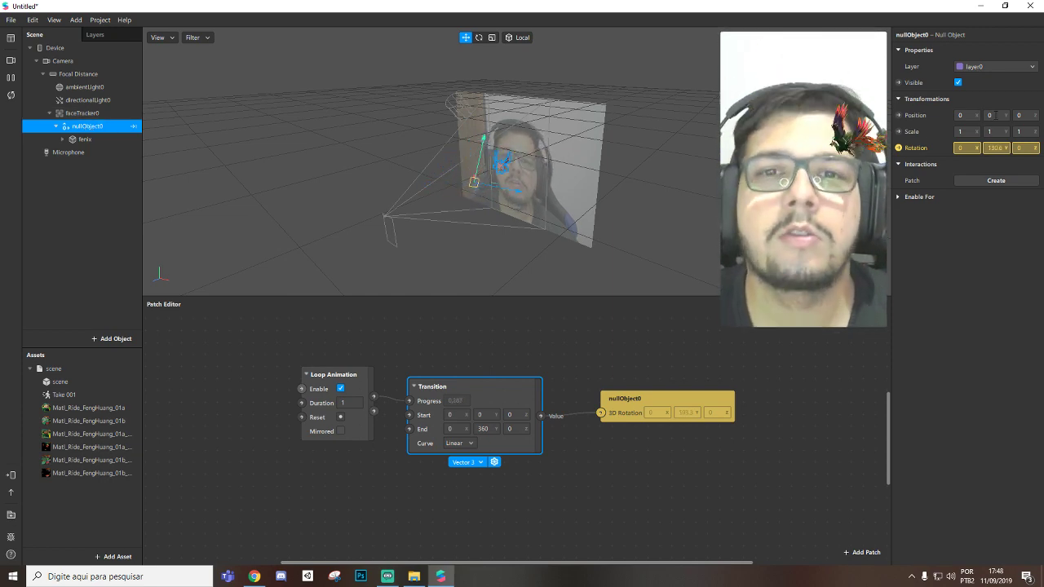
Step: Adjust the null object's Z position, trying -0.15 and then setting it to -0.05
key("BackSpace")
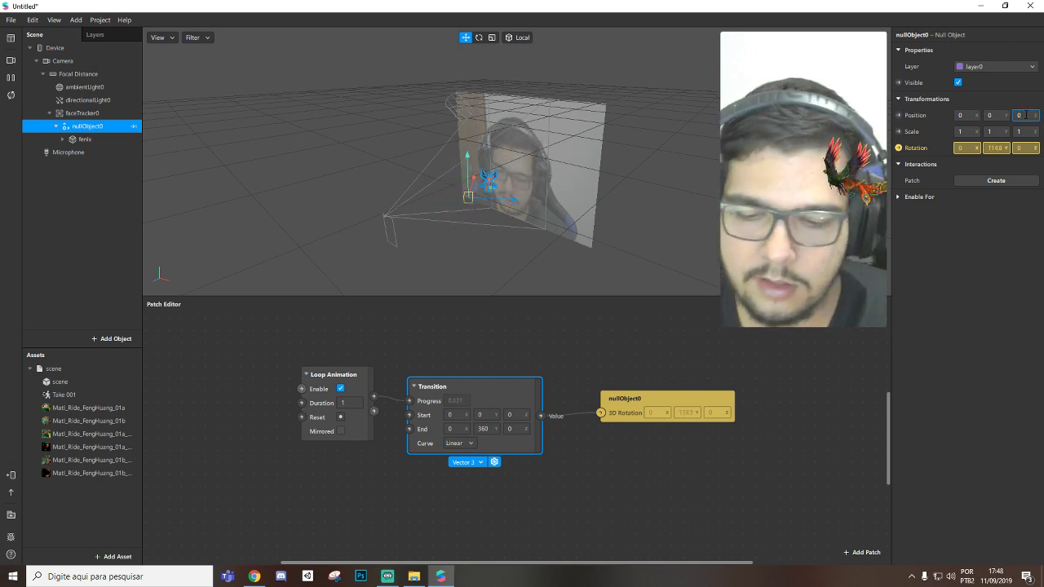
left_click(1022, 115)
type("-0")
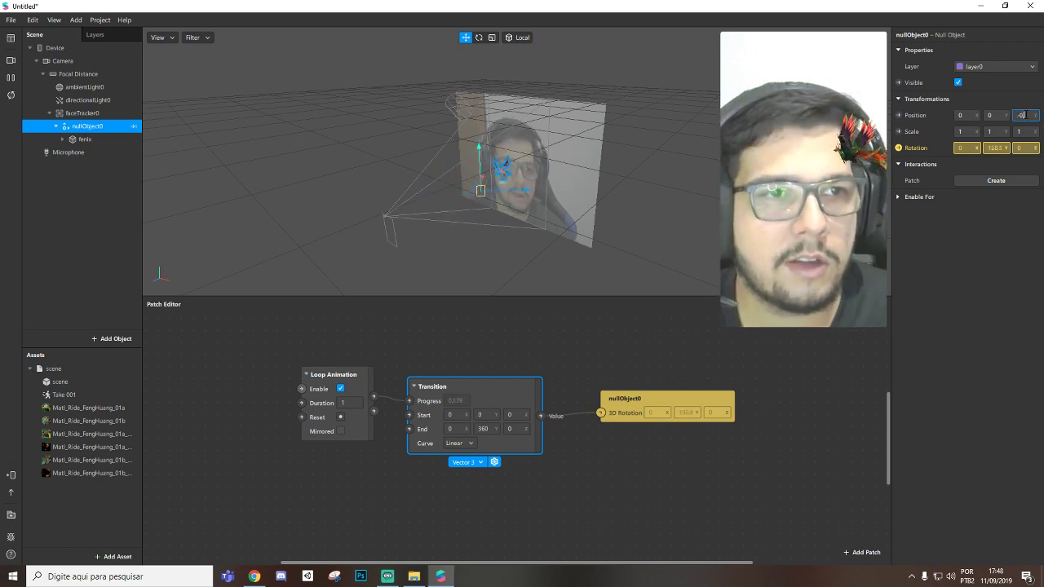
type(".15")
key("Return")
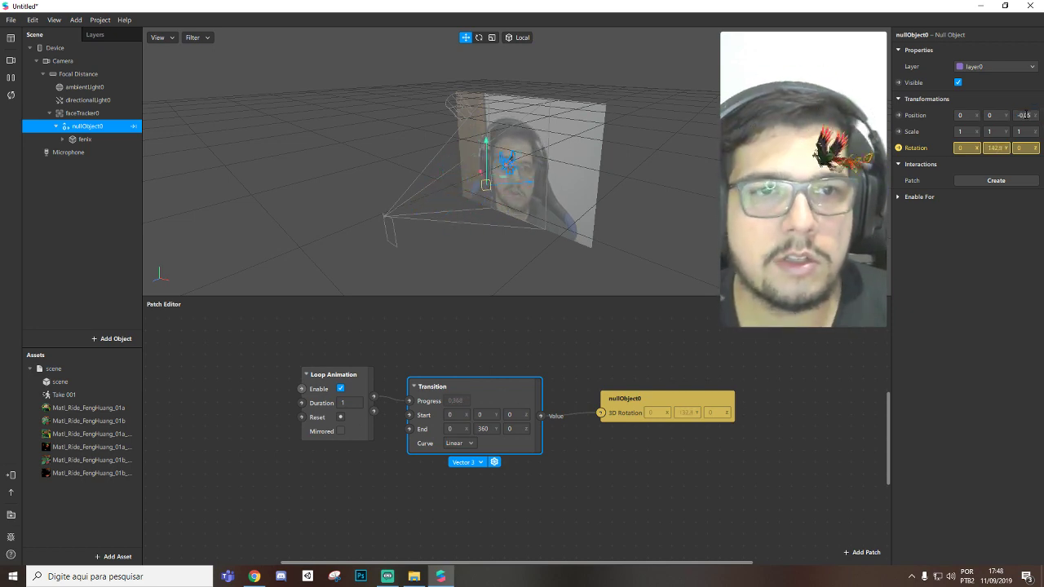
left_click(1021, 115)
type("-0.05")
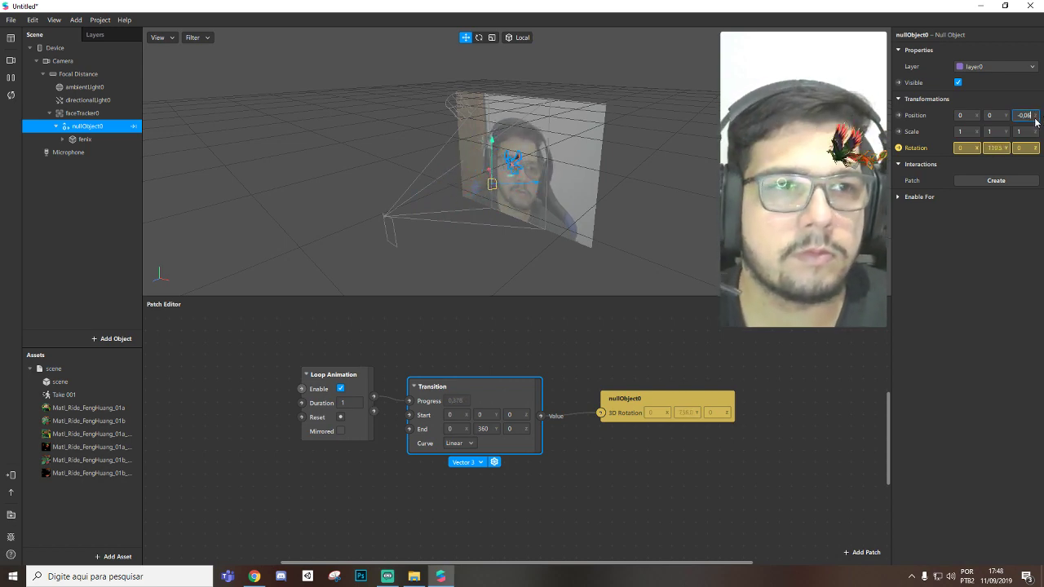
Step: Set the null object's Z position to -0.06
key("Return")
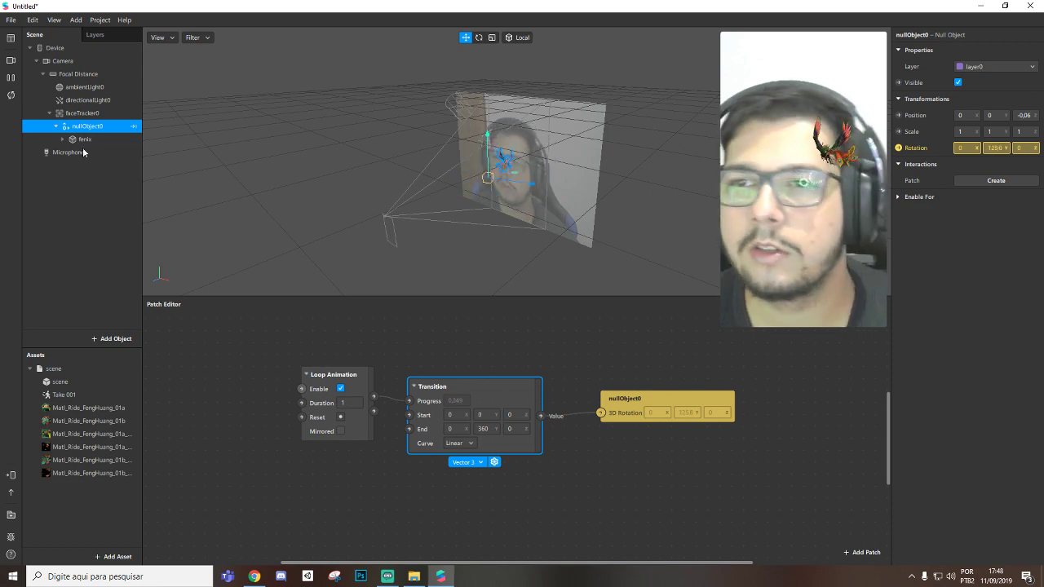
right_click(82, 113)
mouse_move(123, 126)
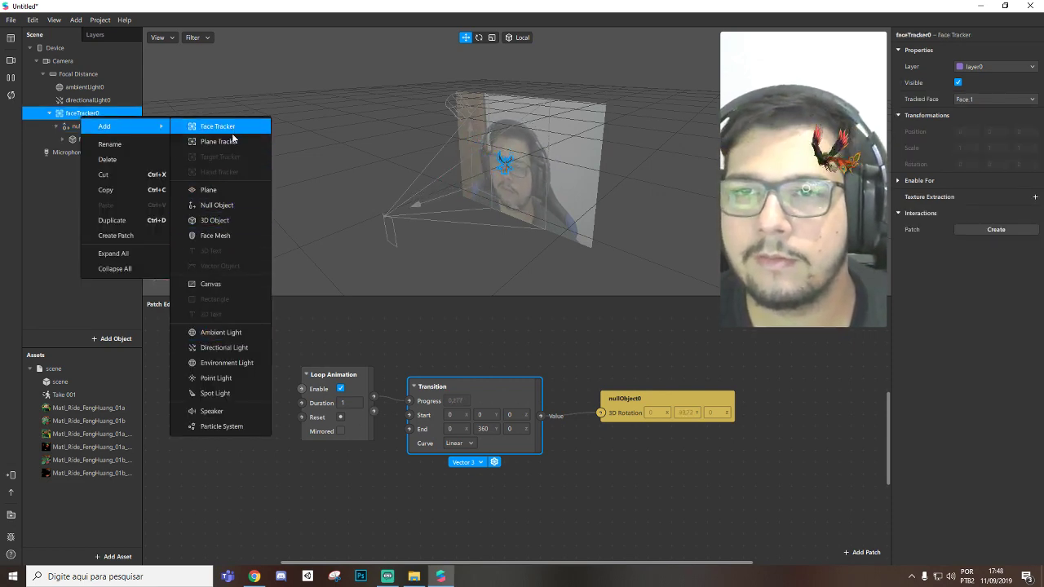
left_click(228, 235)
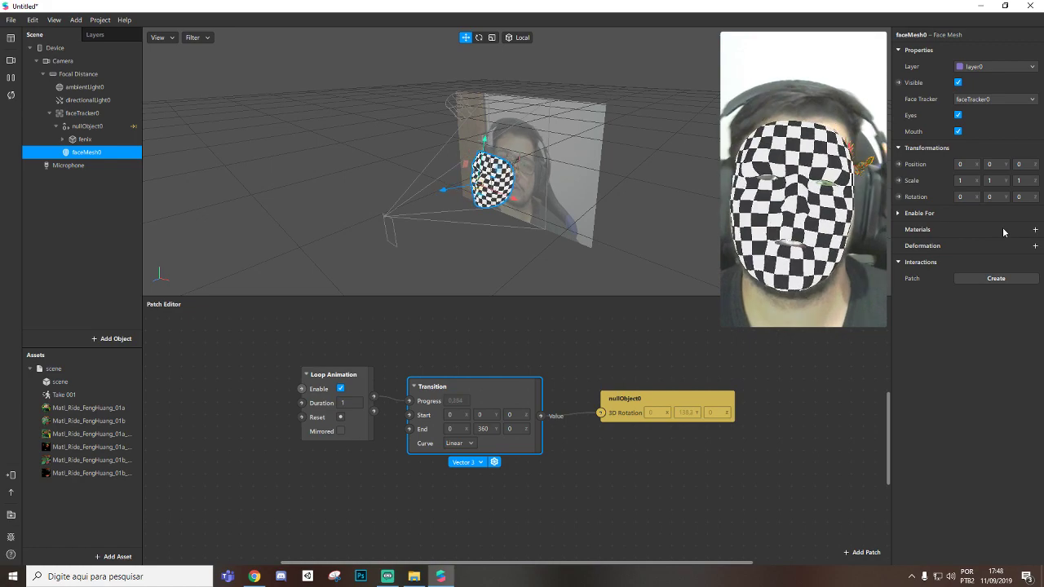
left_click(1035, 229)
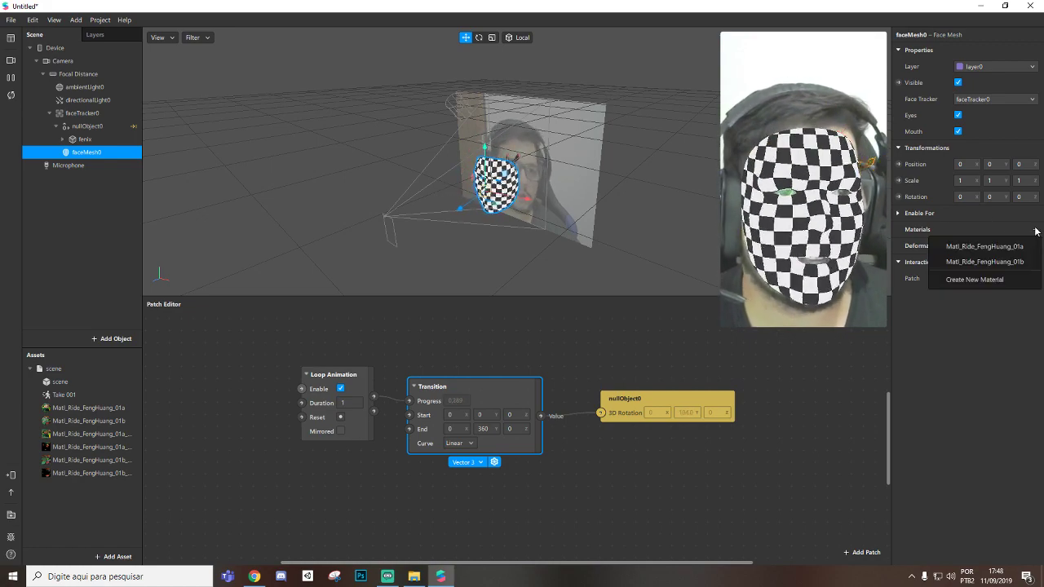
left_click(1025, 226)
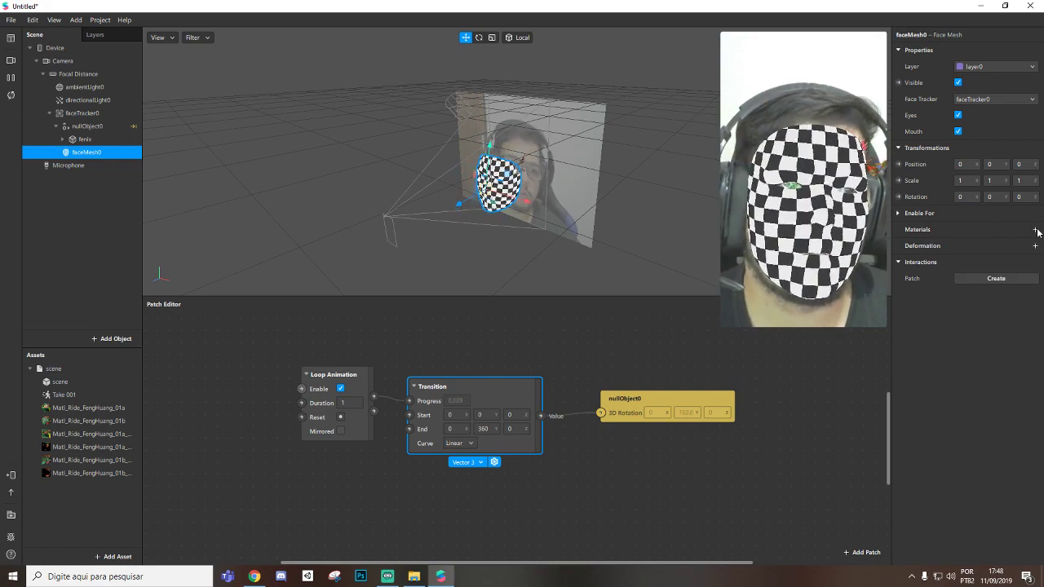
left_click(1035, 229)
left_click(978, 303)
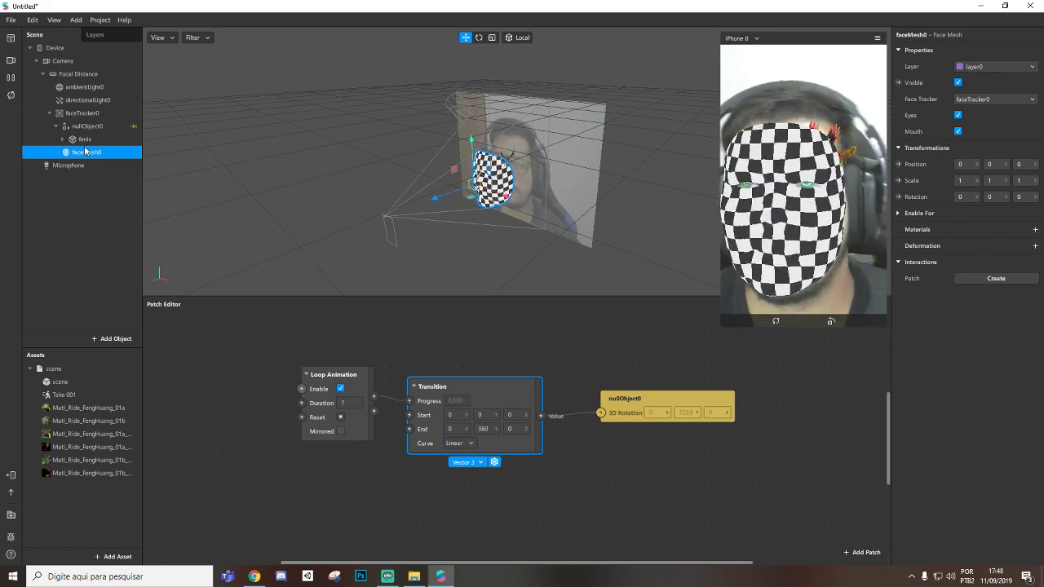
key("Delete")
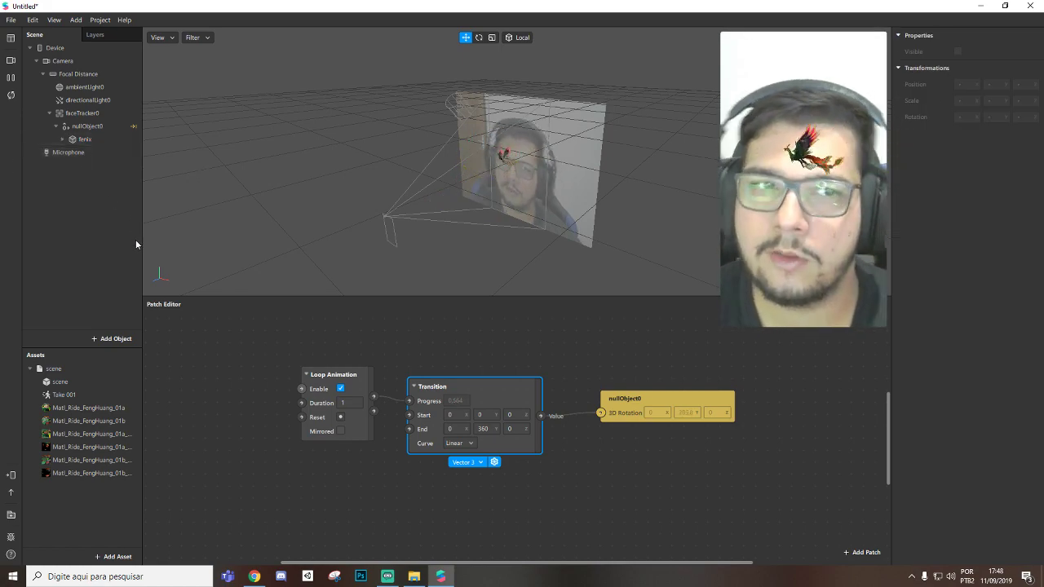
Step: Import the headOccluder model from the Aula girar na cabeça folder and place it in the scene under the face tracker
key("alt+Tab")
key("Tab")
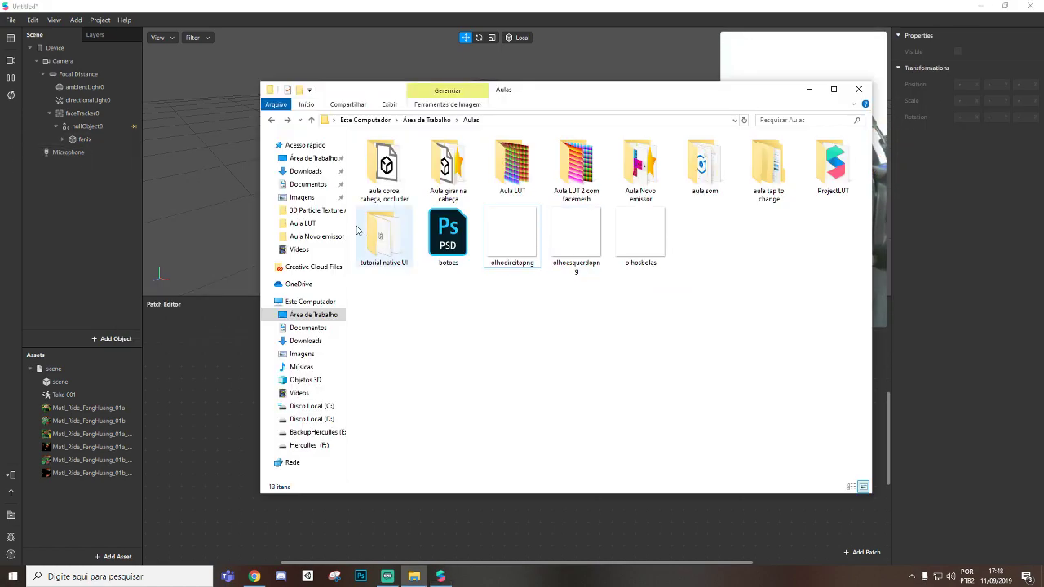
double_click(448, 175)
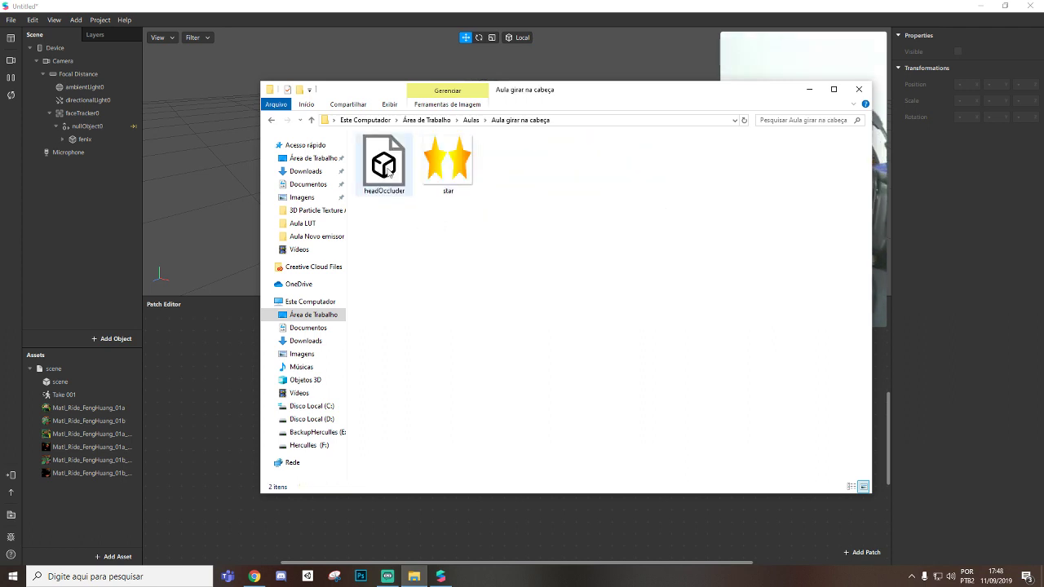
left_click_drag(387, 169, 85, 114)
left_click(64, 487)
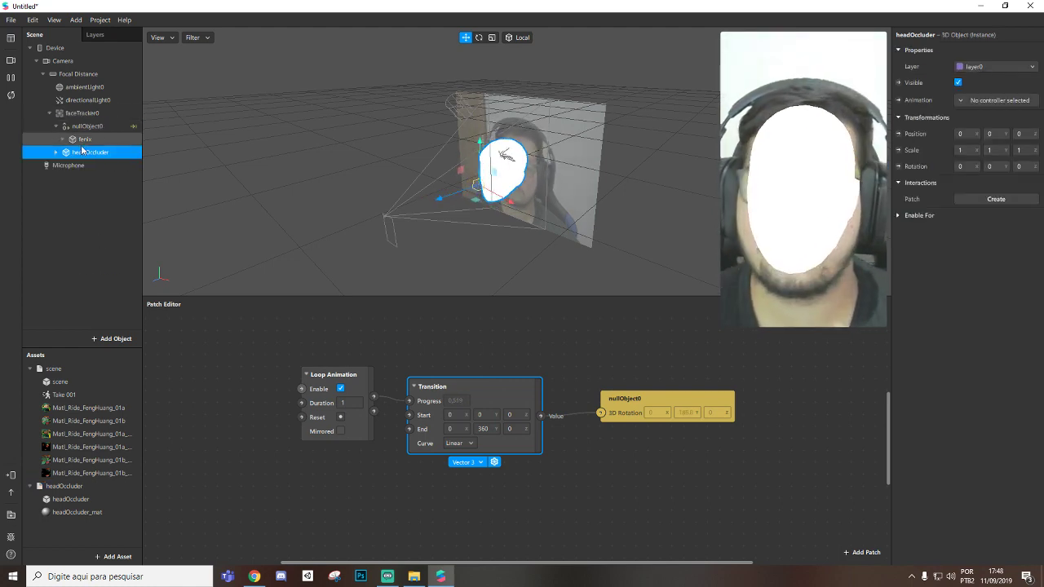
Step: Set the headOccluder object's scale to 1.2 on all three axes
type(".2")
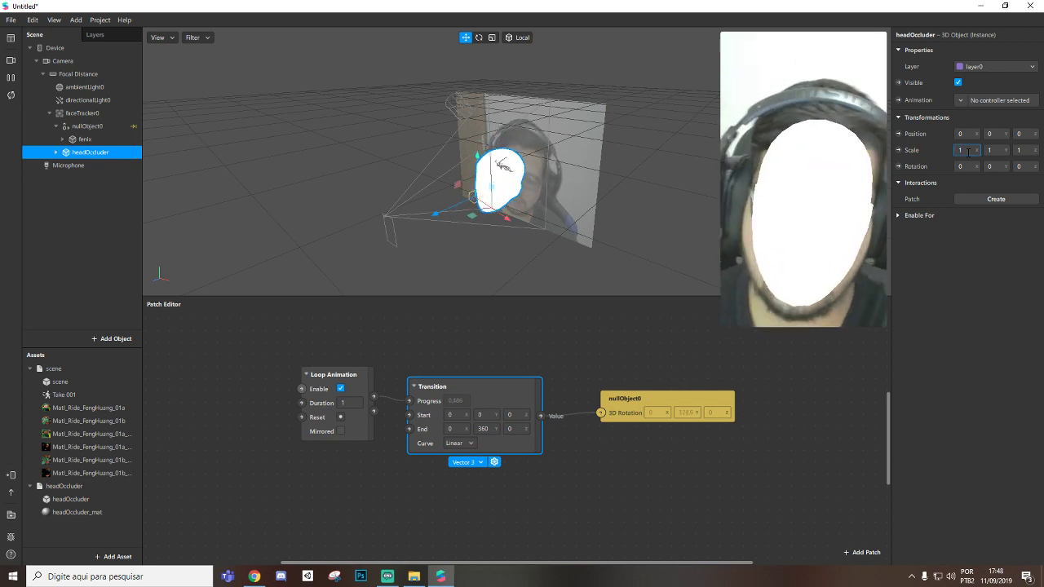
key("Return")
left_click(1004, 151)
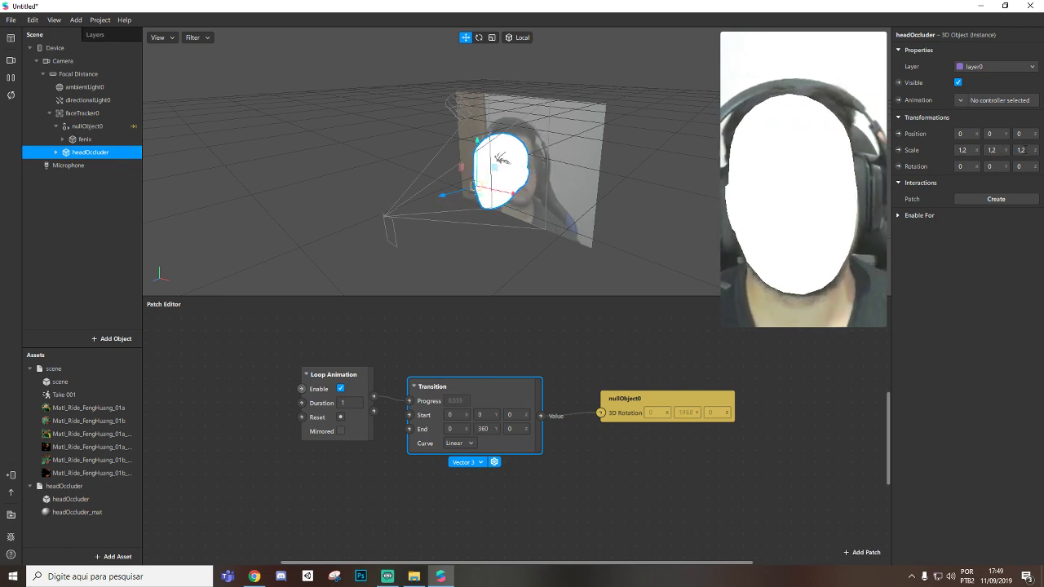
Step: Set the Loop Animation patch's duration to 2 to slow the phoenix's rotation
left_click(85, 140)
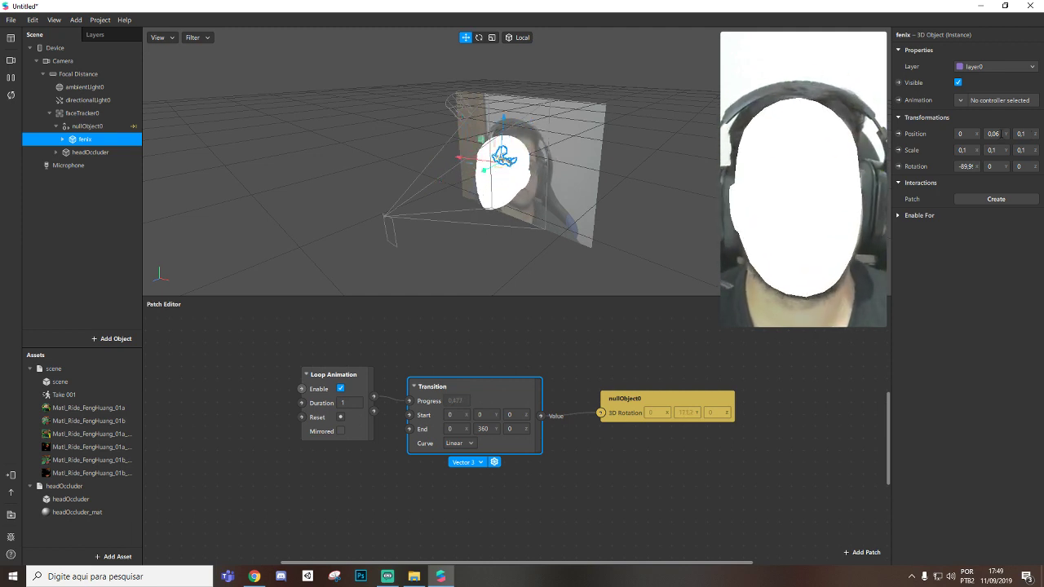
double_click(345, 403)
type("2")
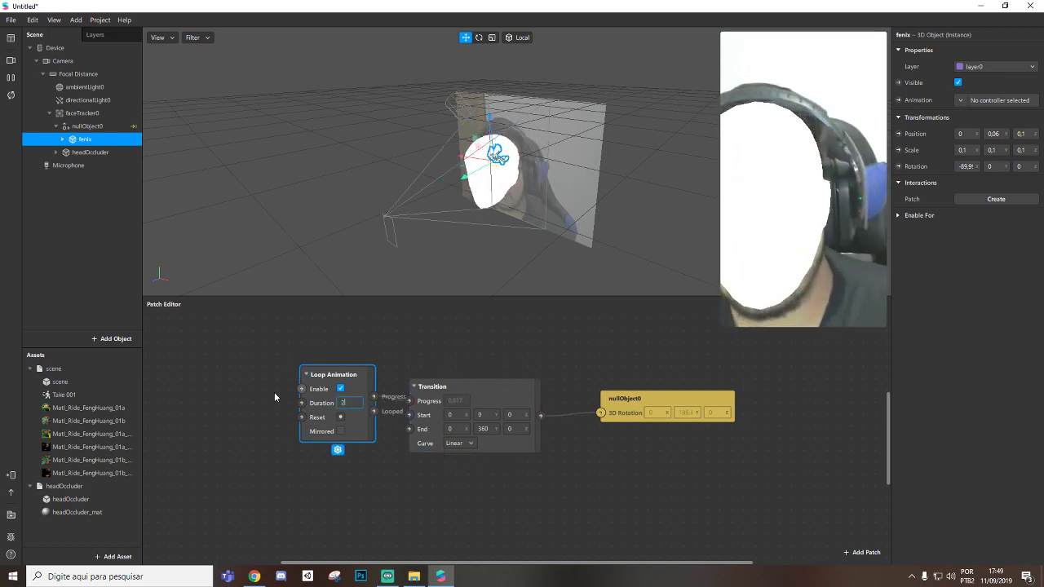
key("Return")
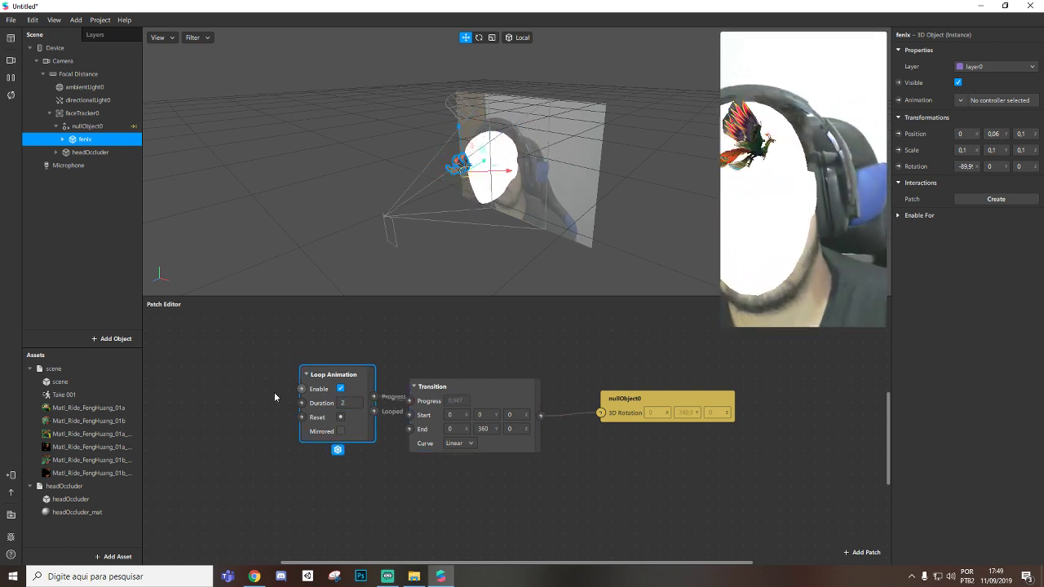
Step: Set the headOccluder_mat material's blend mode to Alpha and its opacity to 1%
left_click(74, 153)
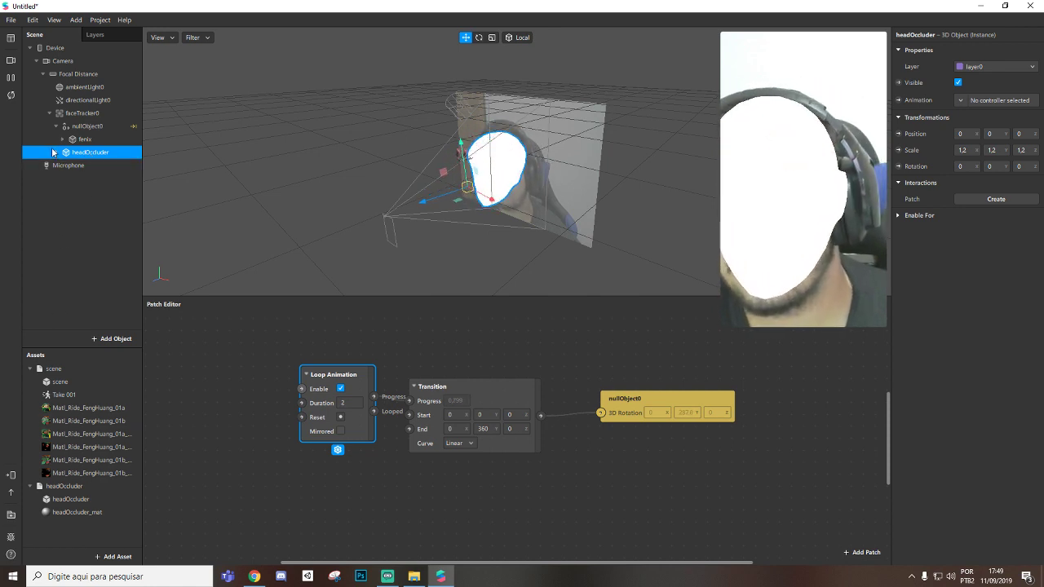
left_click(69, 166)
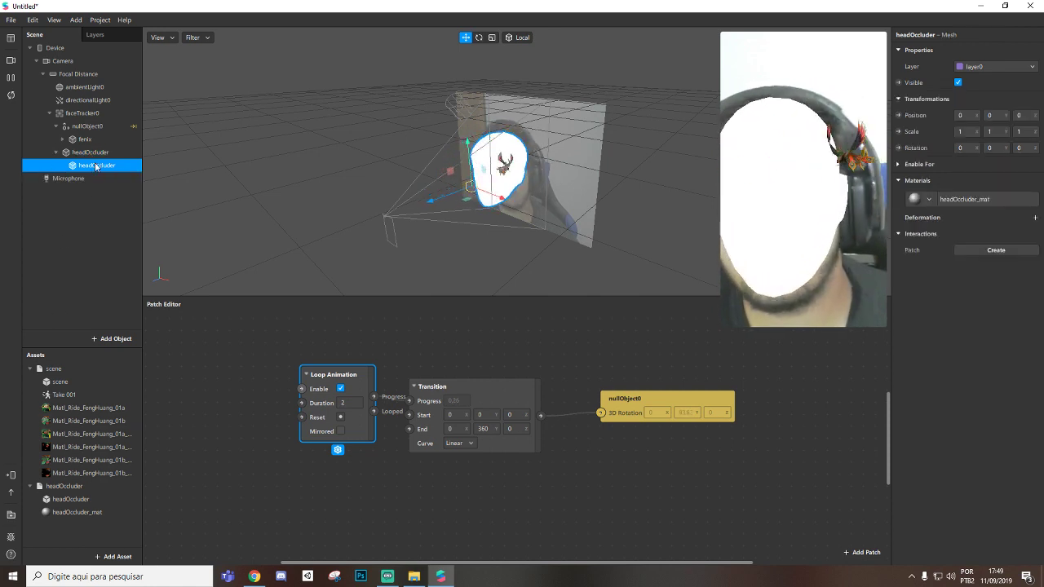
left_click(978, 200)
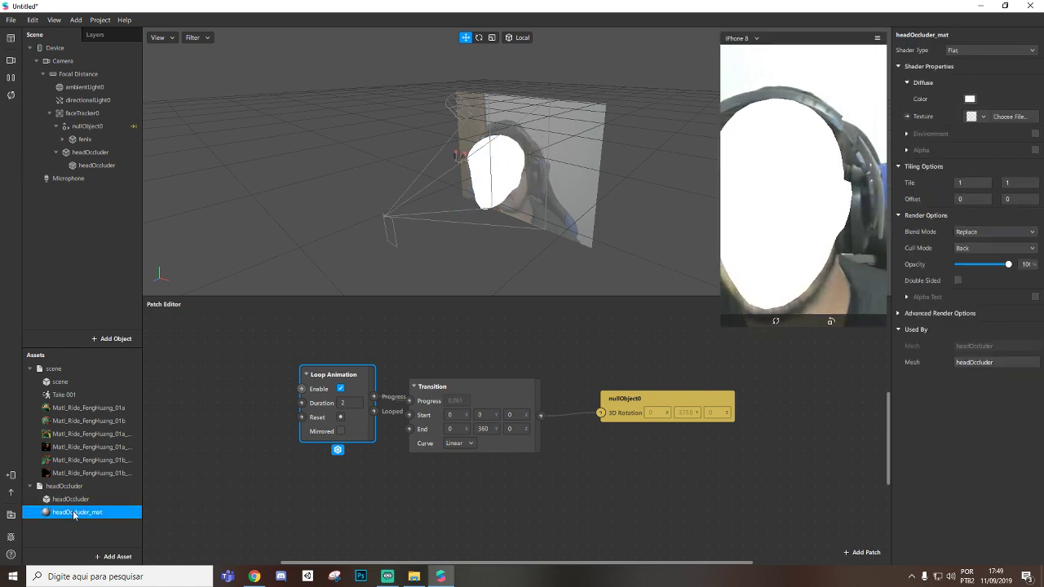
left_click(991, 232)
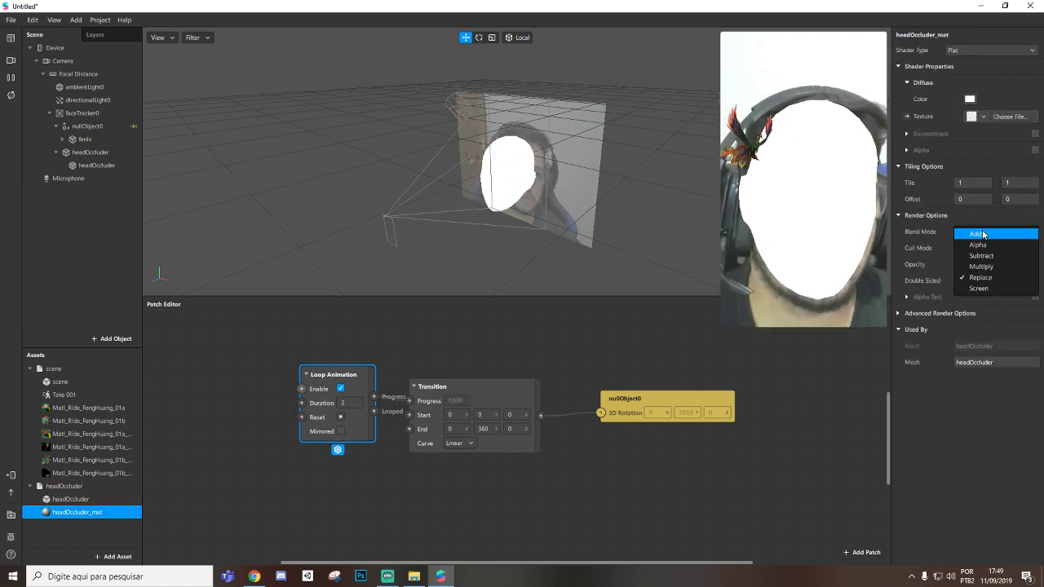
left_click(991, 245)
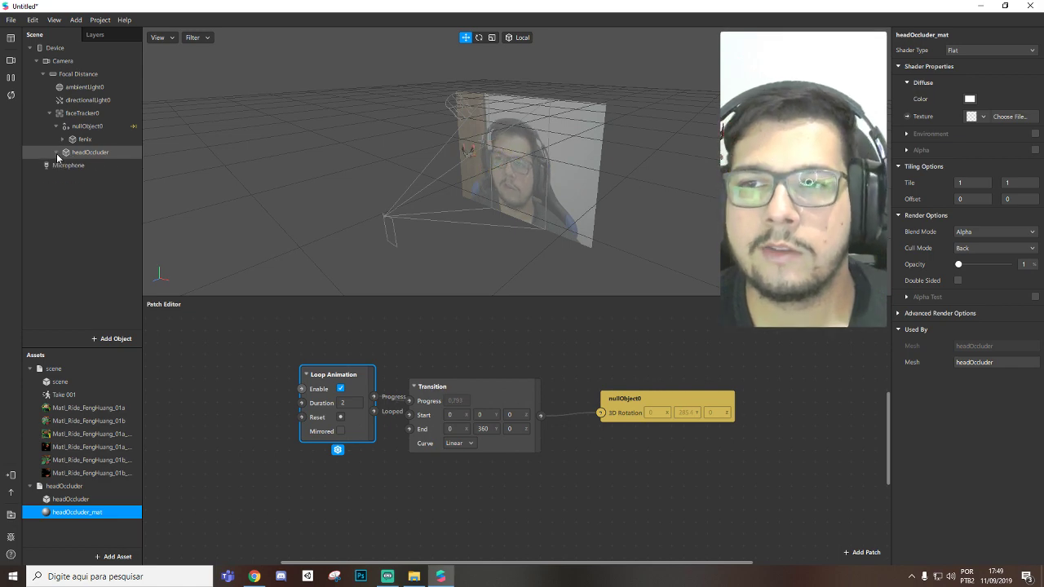
Step: Move the headOccluder object above the null object within the face tracker's hierarchy
left_click_drag(84, 154, 79, 119)
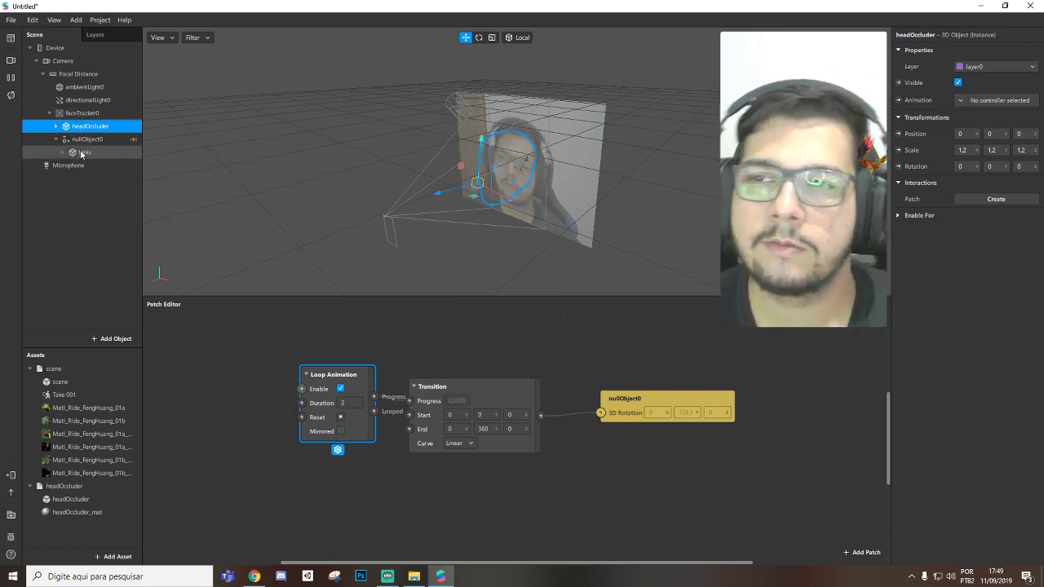
left_click(88, 140)
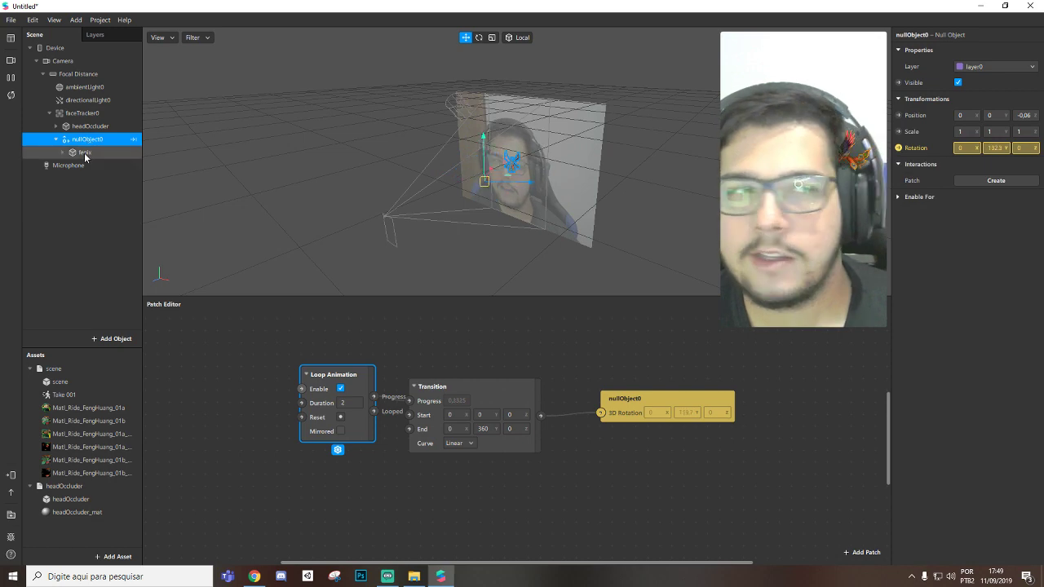
left_click(84, 153)
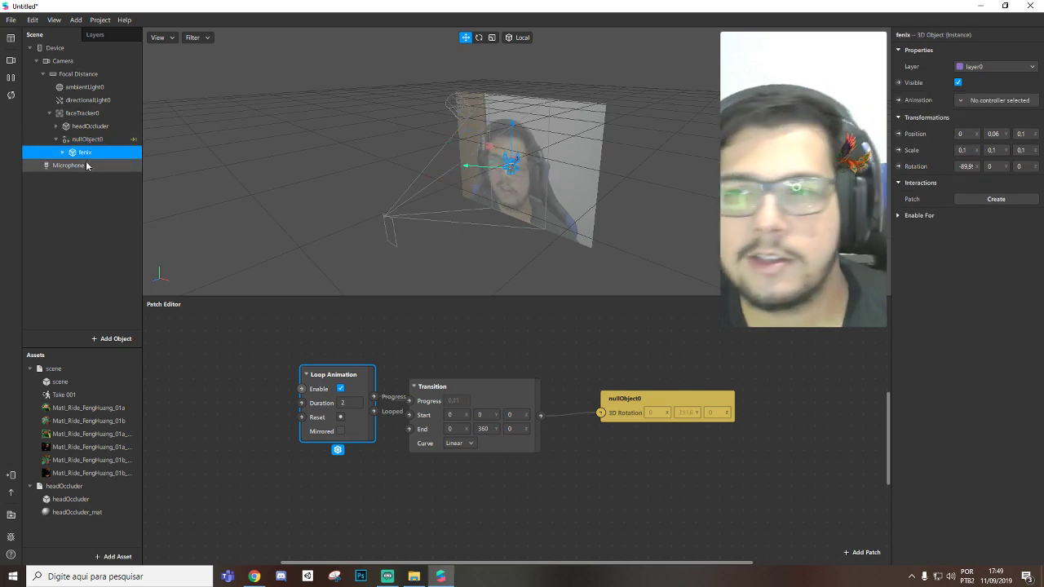
Step: Check the imported Take 001 animation and create a new animation controller for the fenix object
left_click(63, 397)
left_click(82, 407)
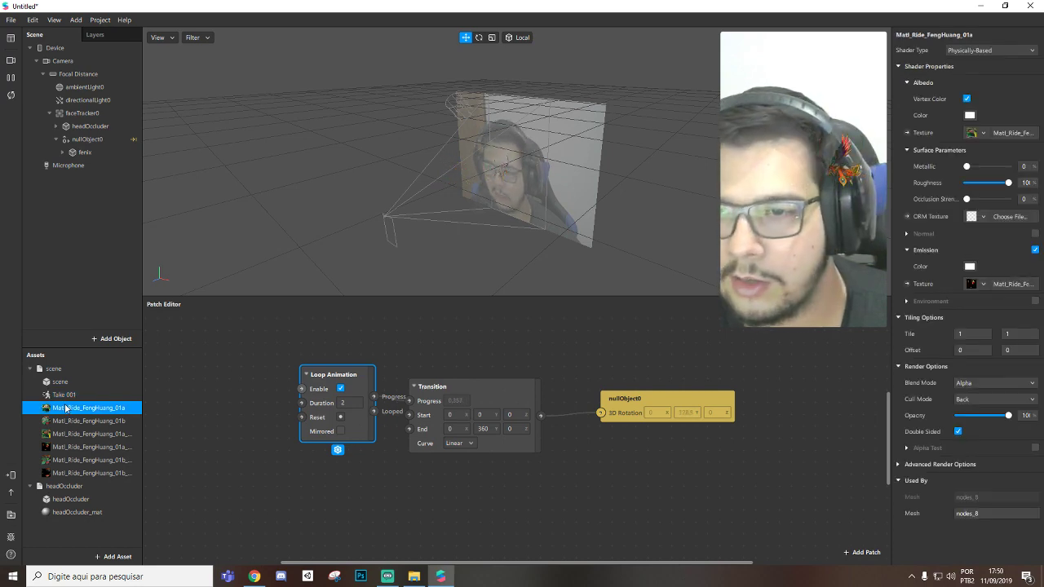
left_click(65, 395)
left_click(60, 382)
left_click(65, 395)
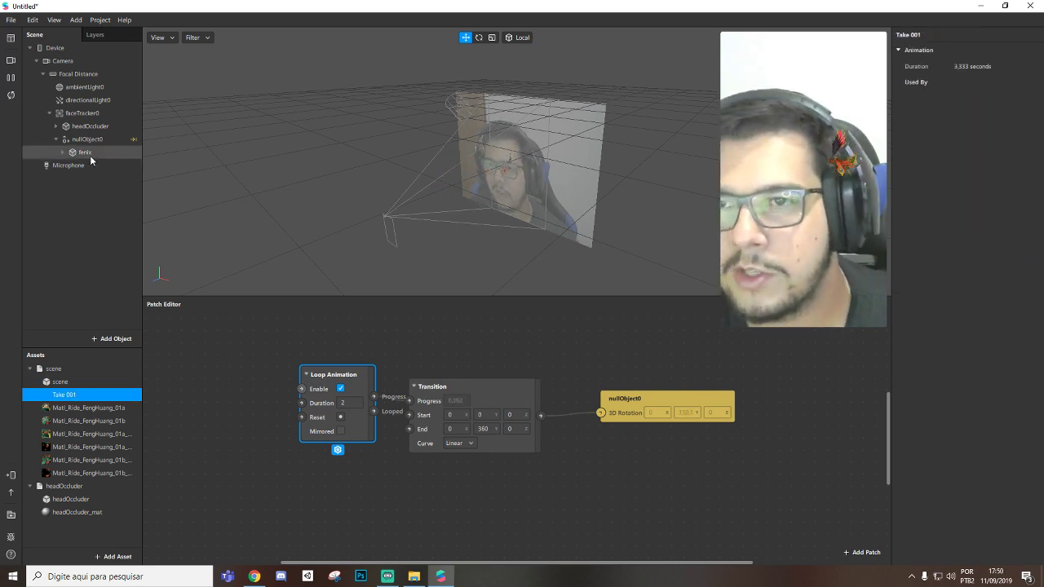
left_click(86, 153)
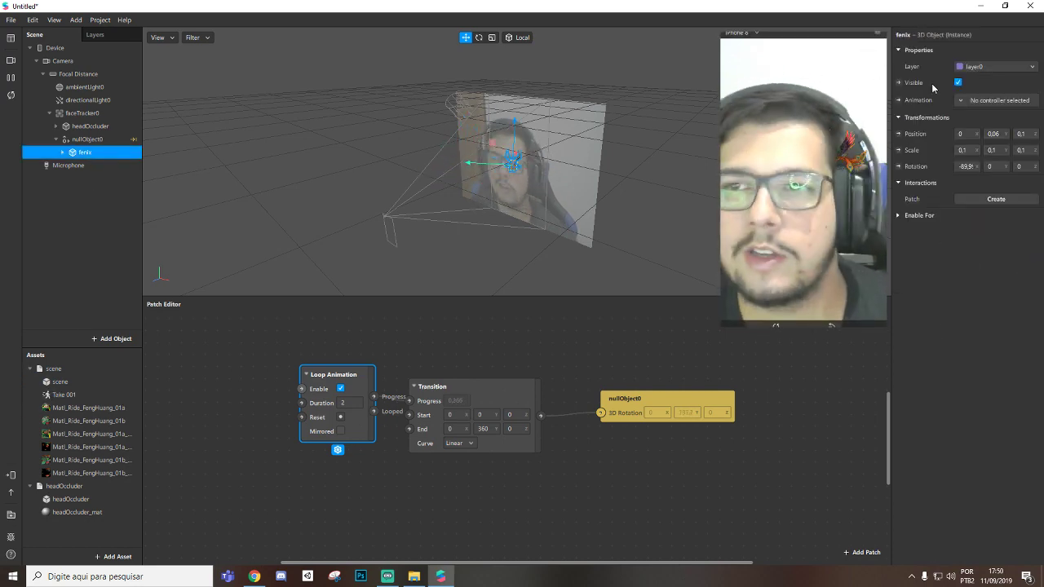
left_click(965, 101)
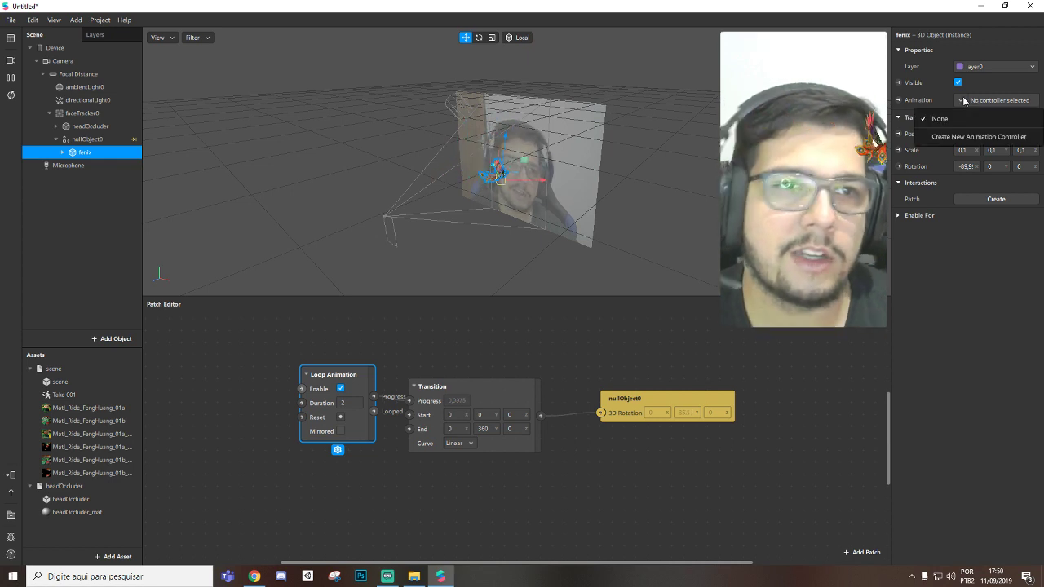
left_click(984, 139)
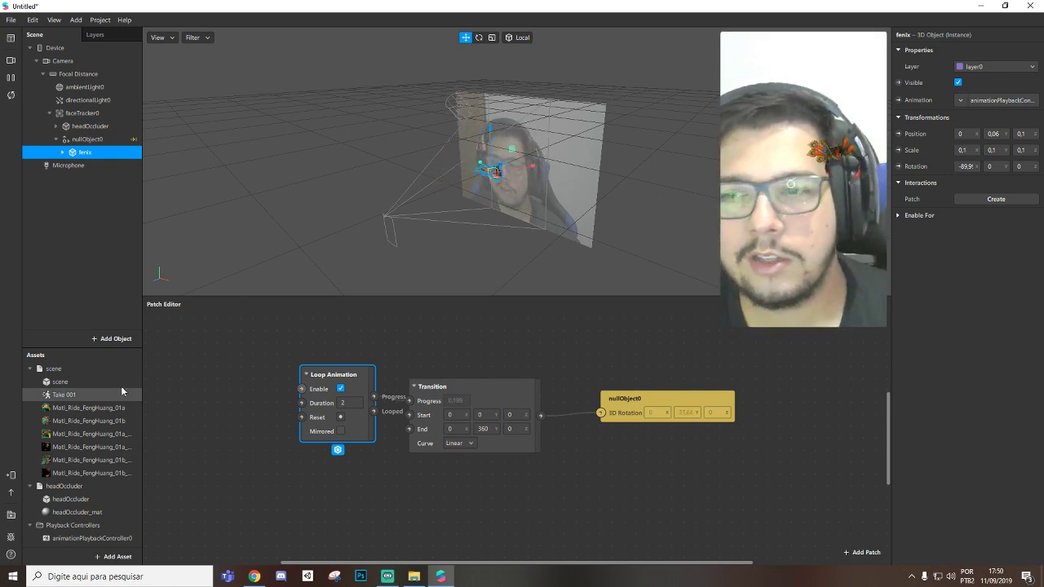
scroll(493, 125, "up", 5)
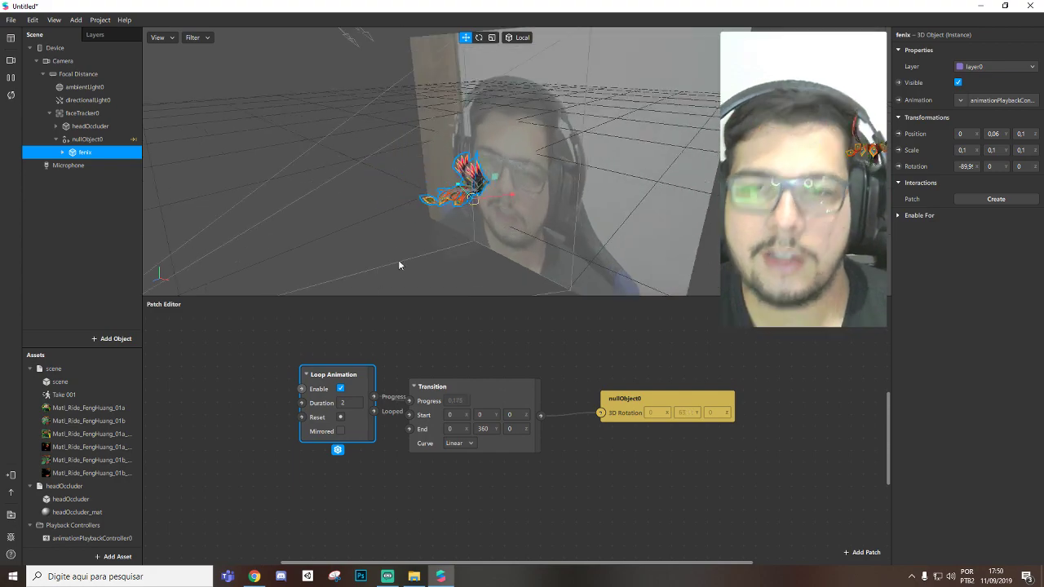
key("ctrl+shift+p")
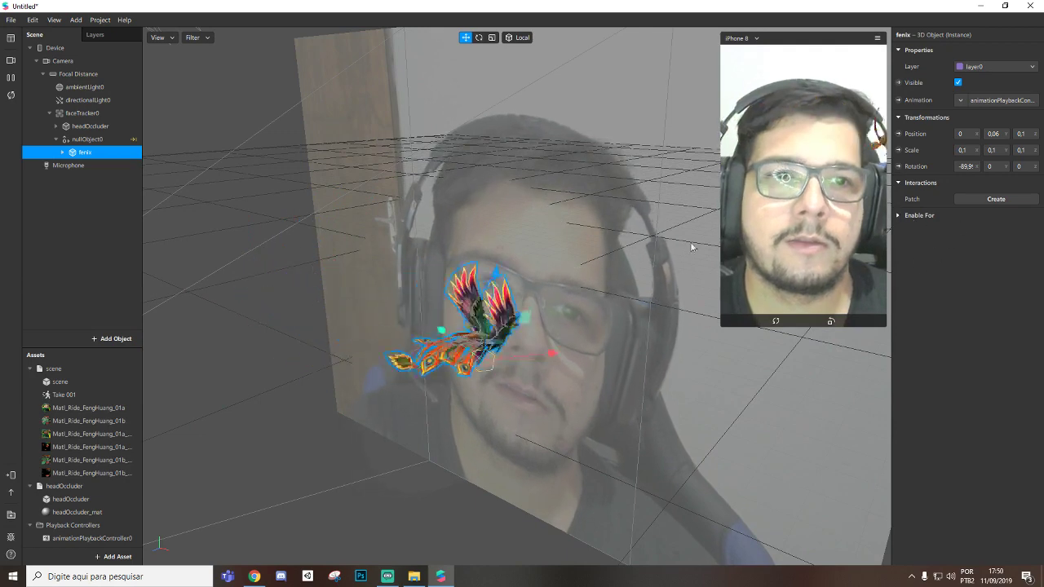
key("ctrl+shift+p")
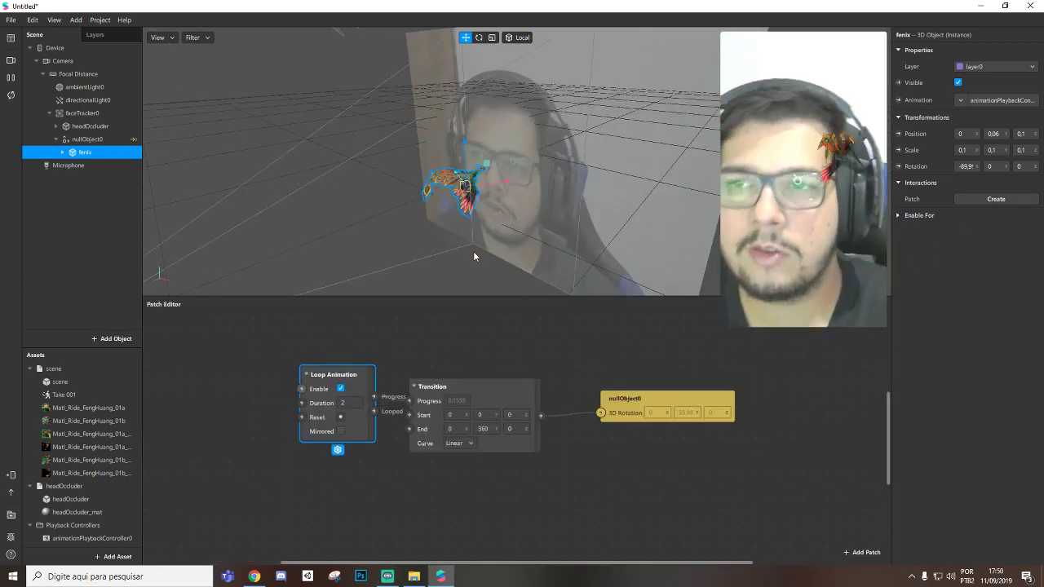
Step: Add a particle system as a child of the fenix object
left_click(29, 198)
left_click(85, 153)
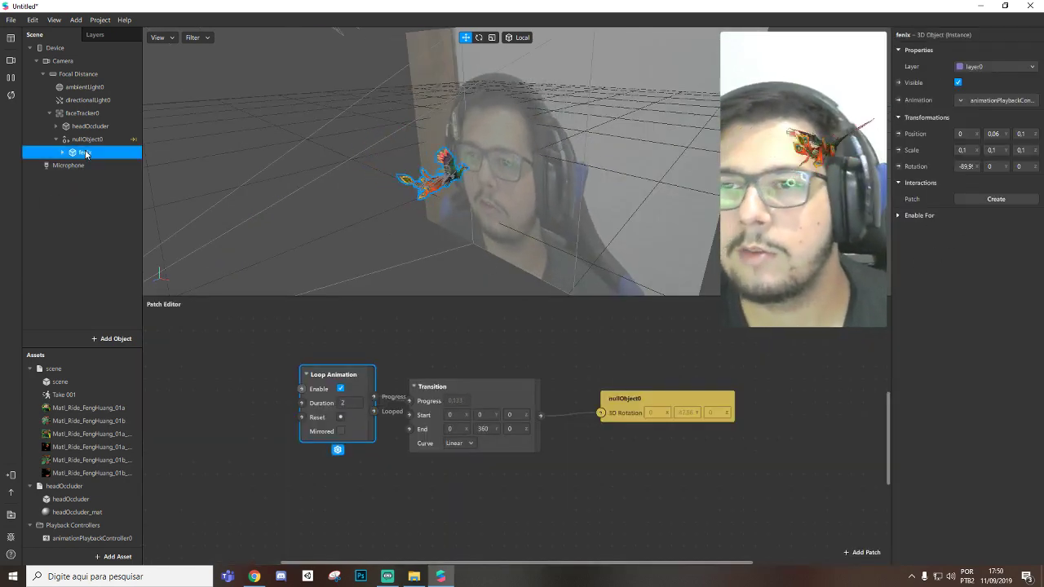
right_click(85, 152)
mouse_move(142, 161)
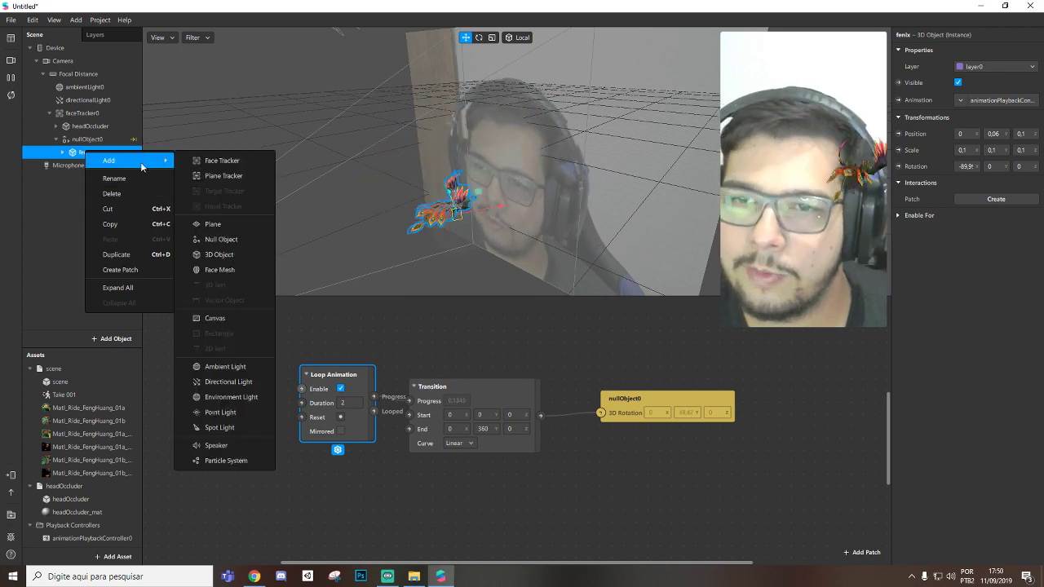
left_click(227, 460)
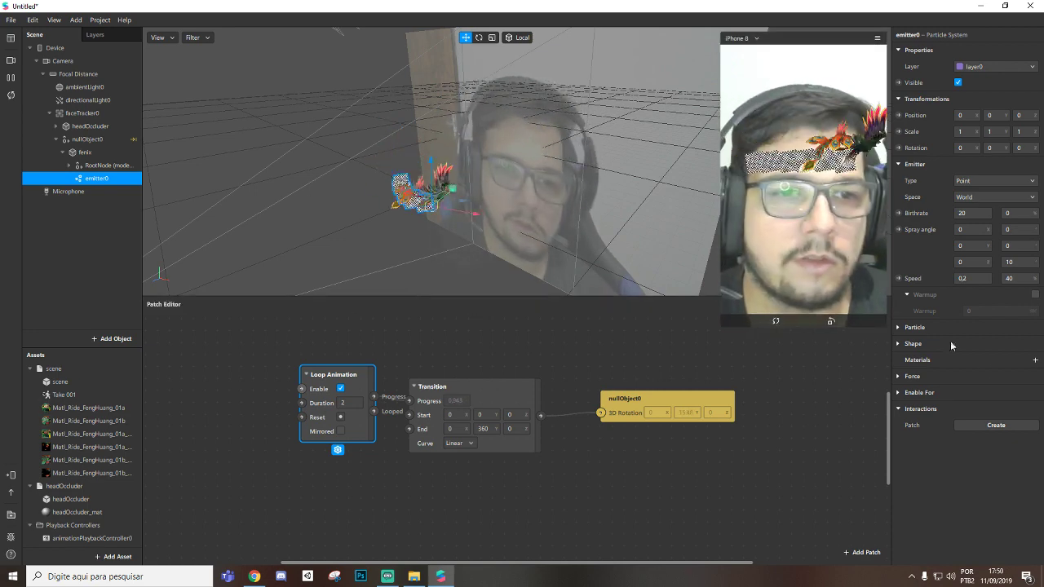
Step: Create a new material for the emitter0 particle system and rename it emissor
left_click(1036, 359)
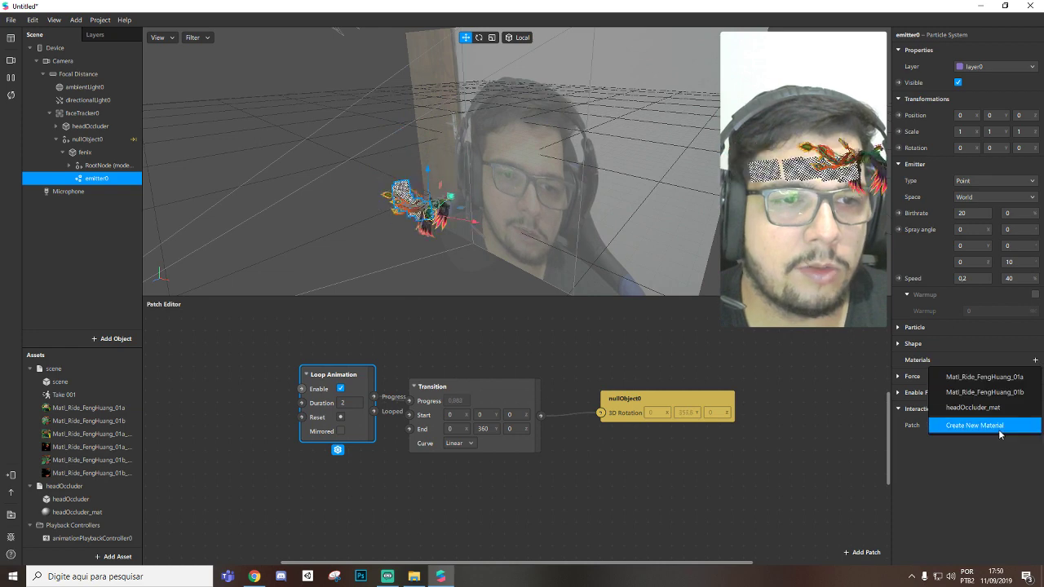
left_click(998, 429)
scroll(82, 457, "down", 1)
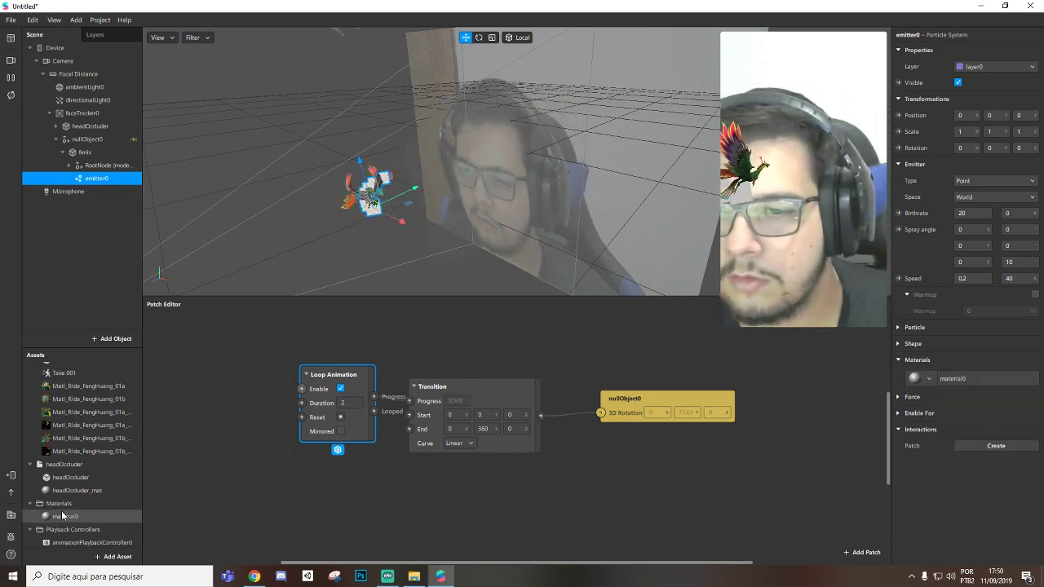
right_click(66, 516)
left_click(116, 478)
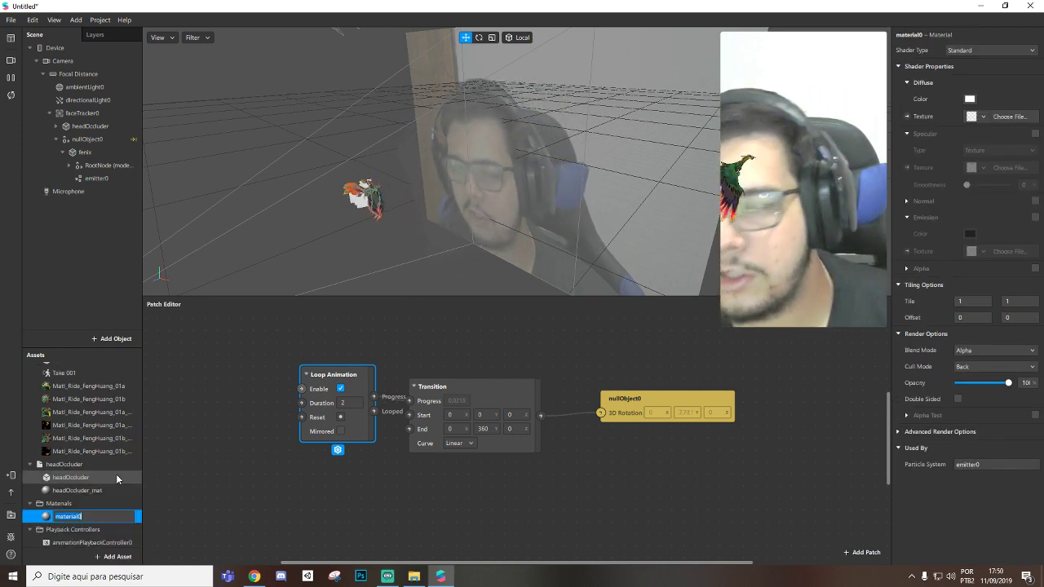
type("emissor")
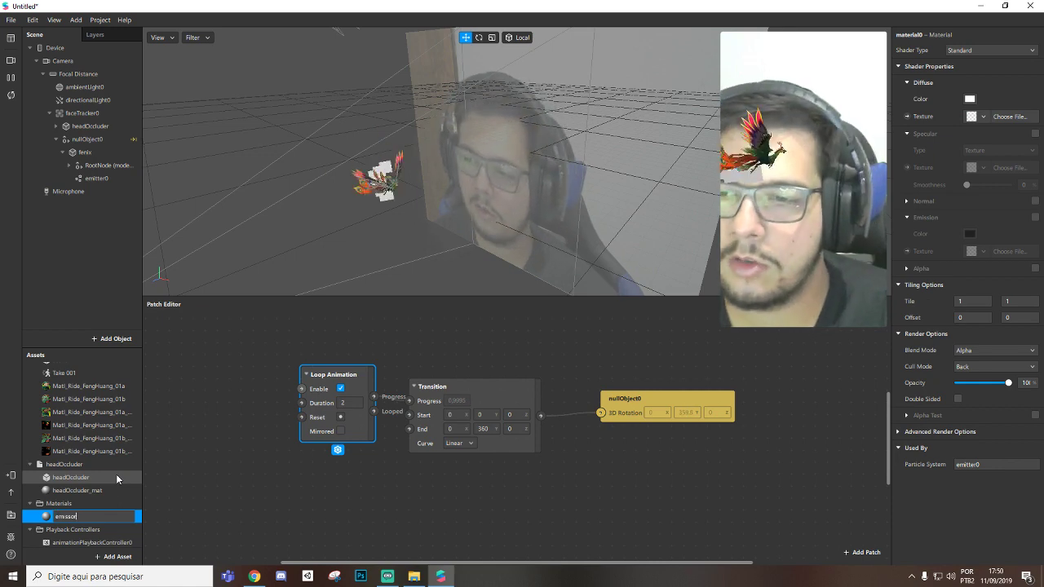
key("Return")
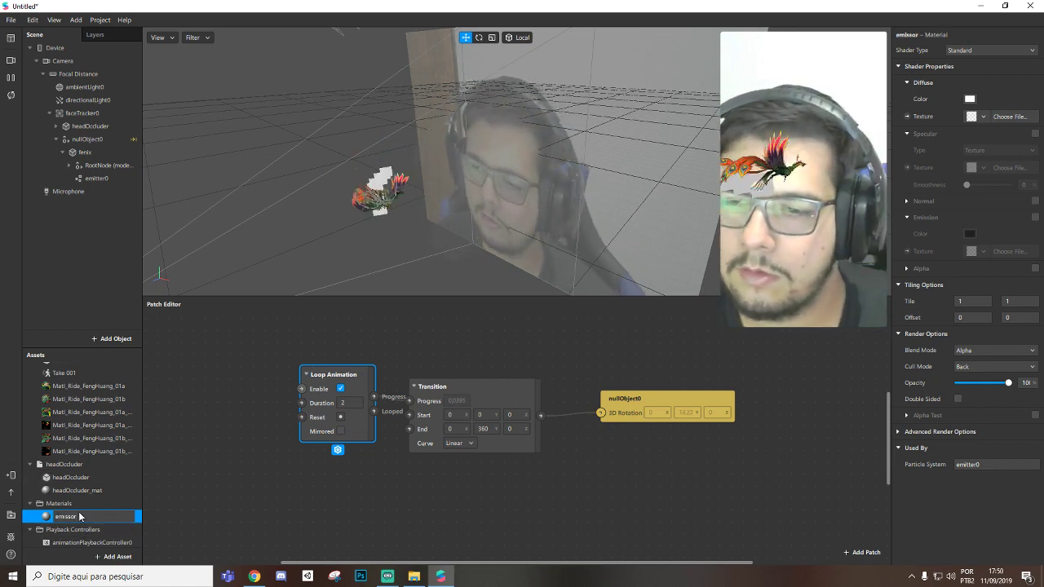
Step: Import the star image from the Aula girar na cabeça folder and assign it as the emissor material's diffuse texture
left_click(77, 490)
left_click(66, 516)
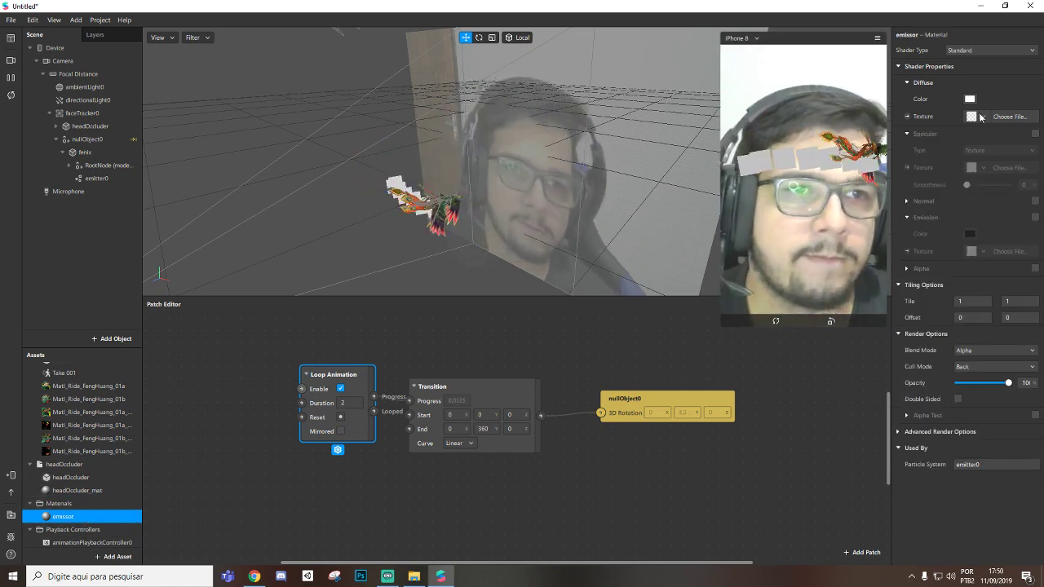
left_click(414, 576)
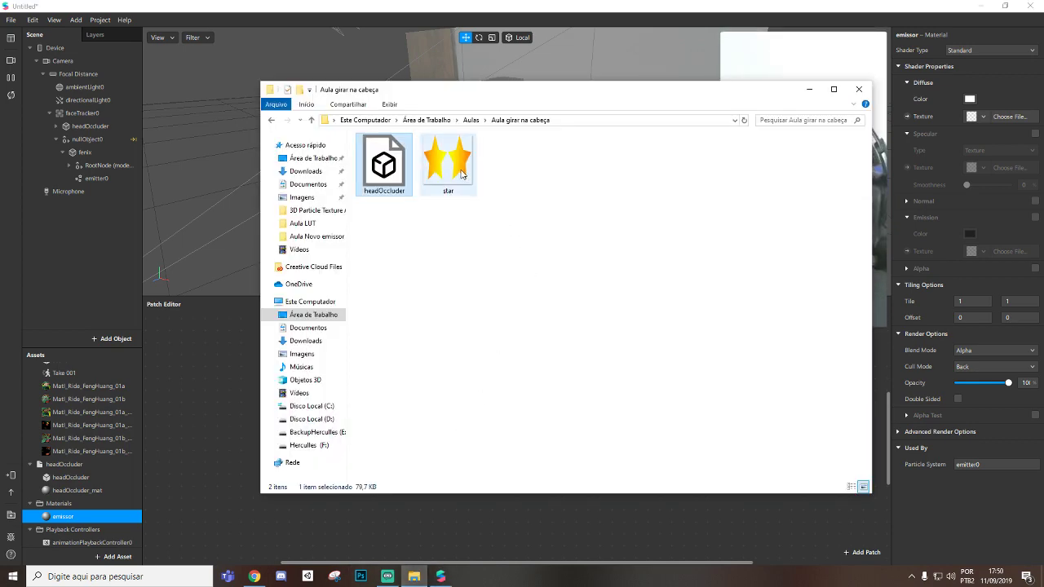
left_click_drag(461, 174, 115, 512)
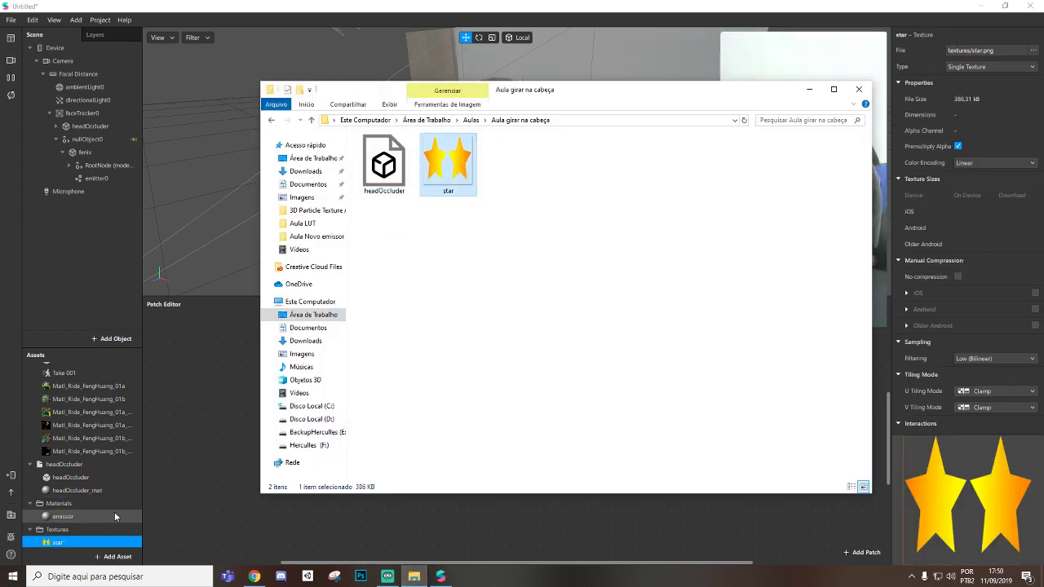
left_click(81, 515)
left_click(983, 115)
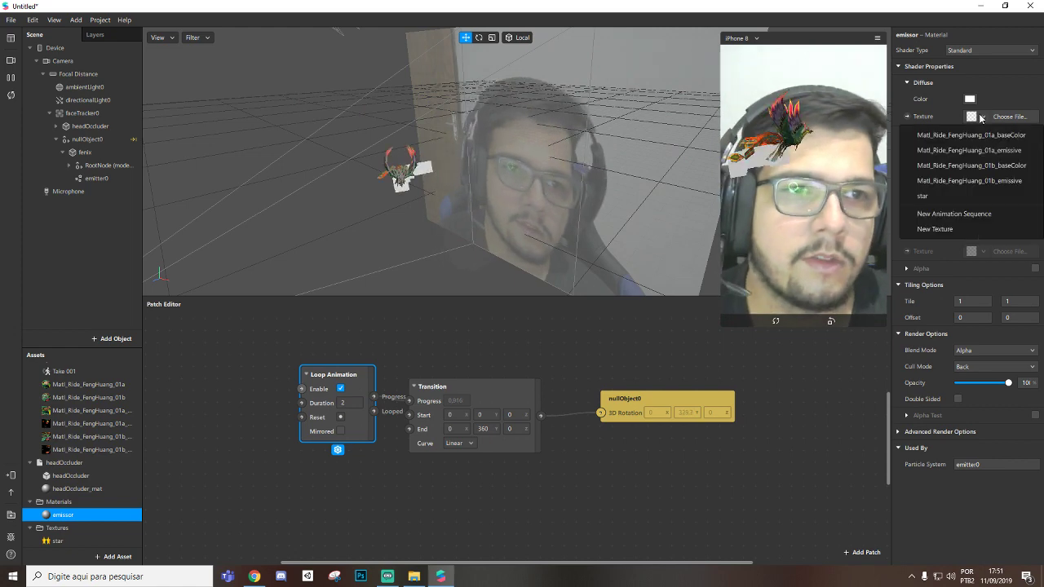
left_click(927, 197)
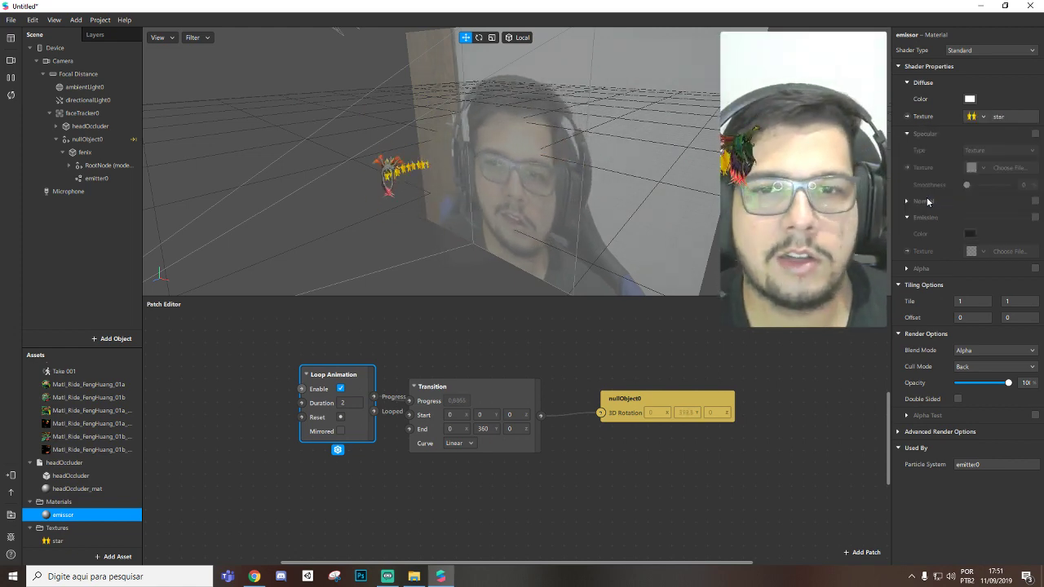
Step: Set the particle shape of emitter0 to Star
left_click(108, 177)
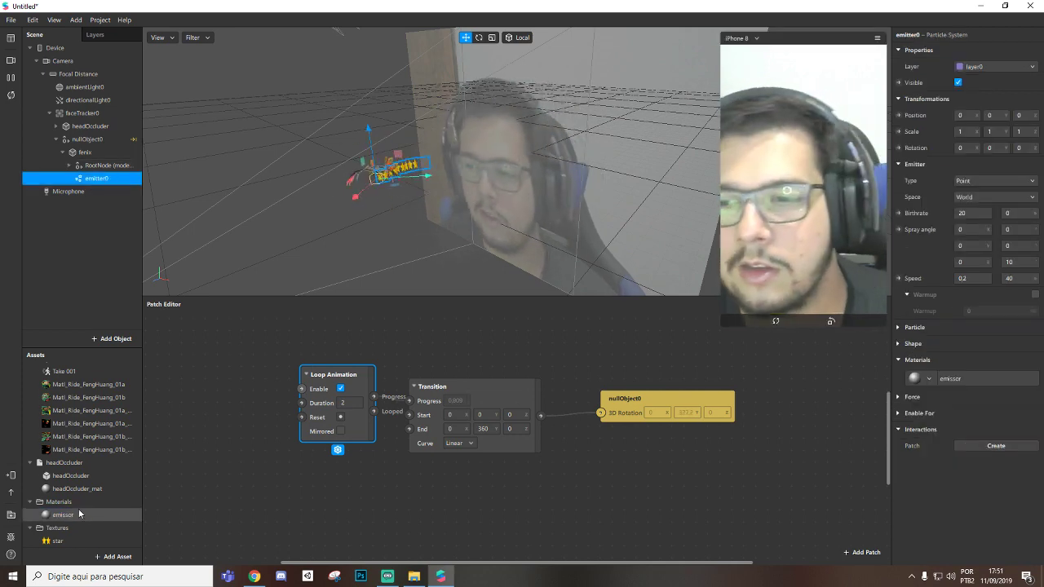
left_click(900, 343)
left_click(995, 359)
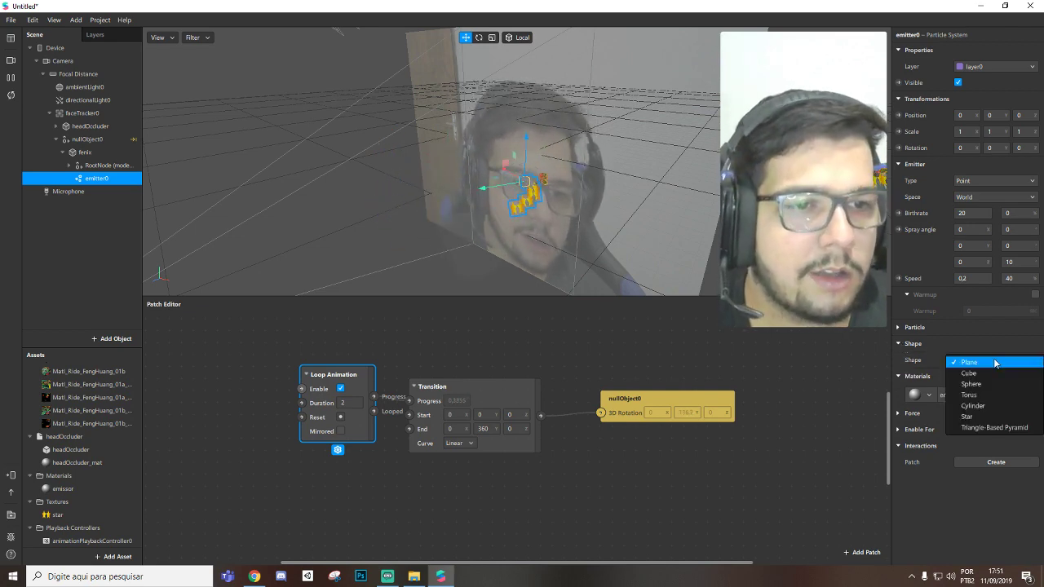
left_click(983, 416)
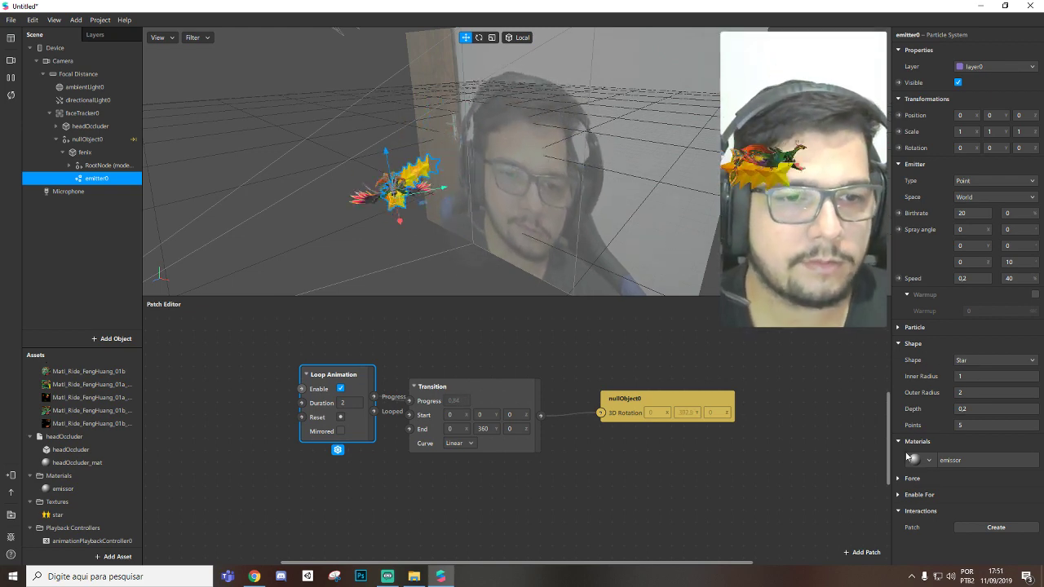
Step: Set the particle lifespan of emitter0 to 1
left_click(903, 327)
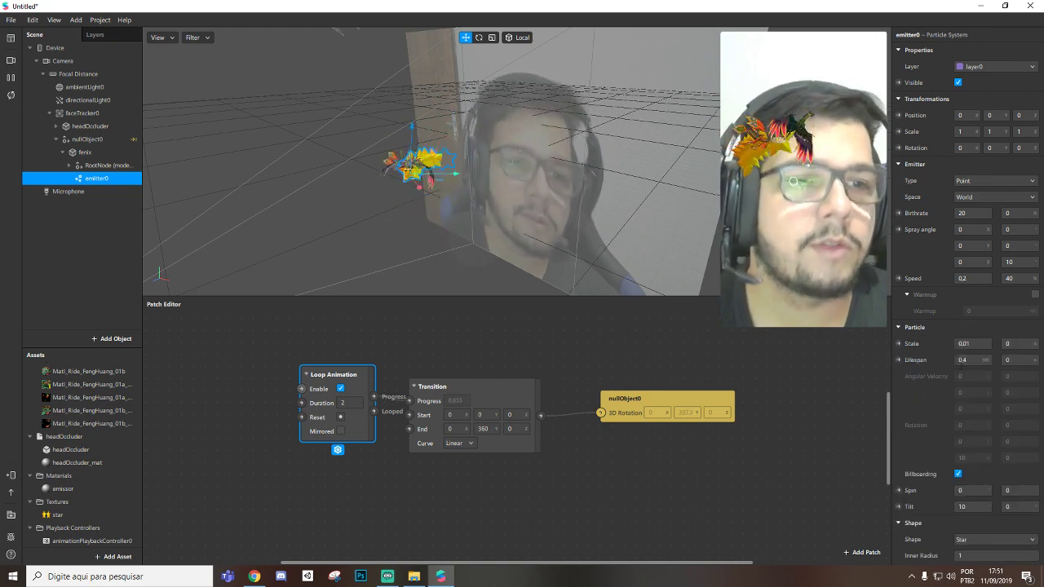
left_click(978, 362)
type("0")
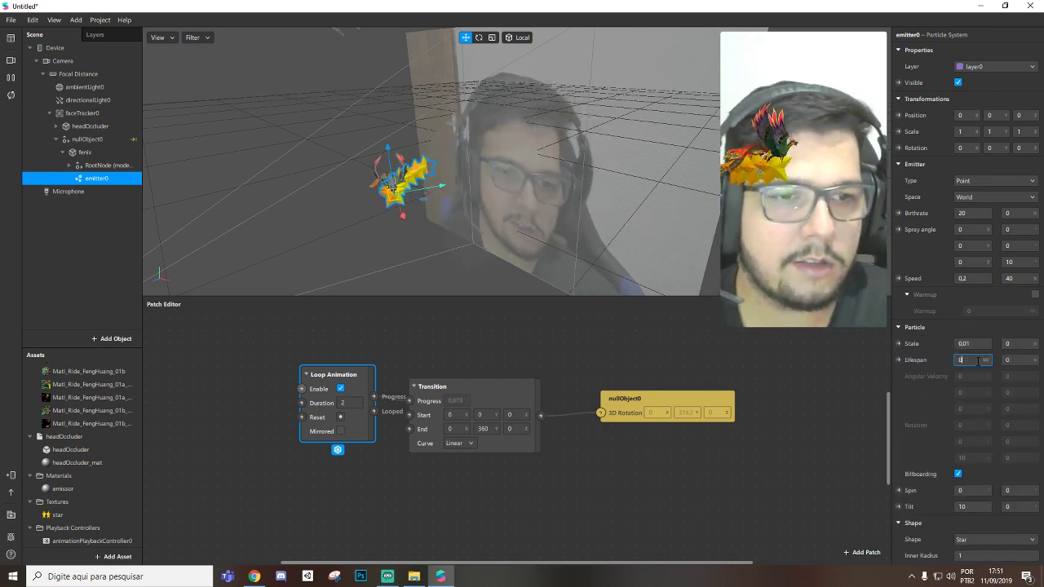
key("Return")
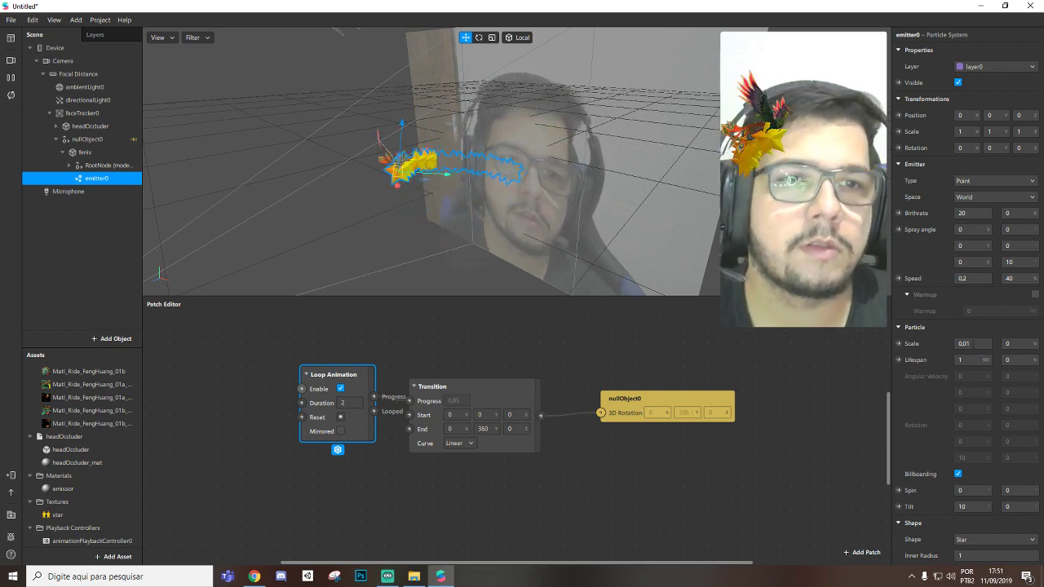
Step: Enlarge the device preview and review the nullObject0, fenix and emitter0 objects in the scene hierarchy
scroll(947, 398, "down", 3)
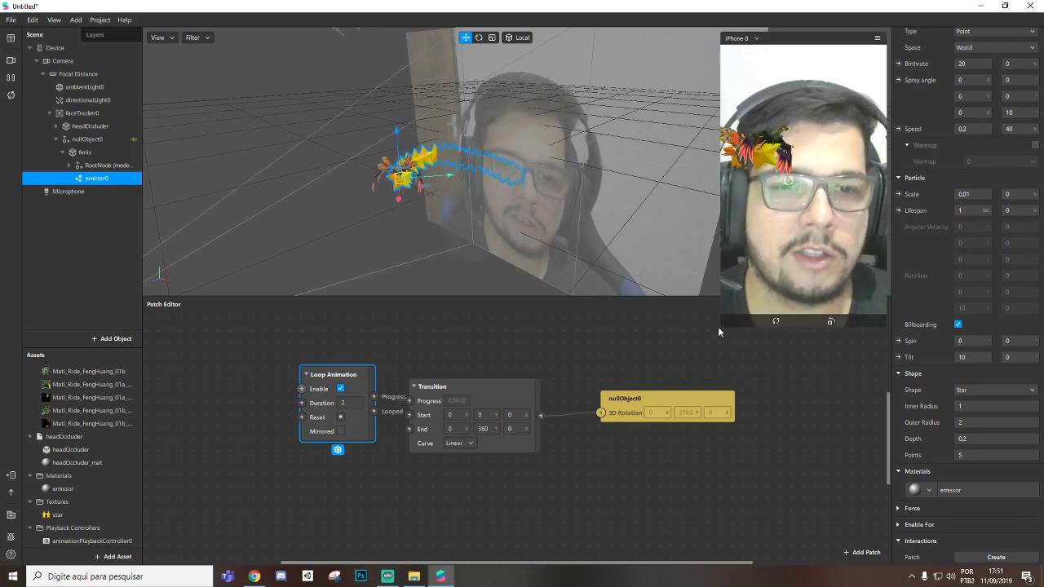
left_click_drag(721, 326, 662, 444)
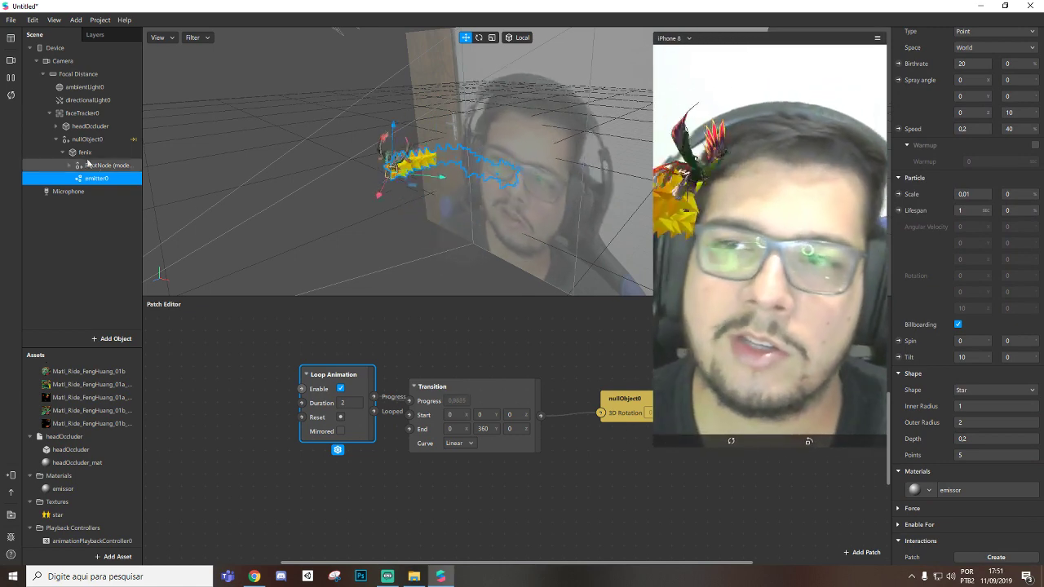
left_click(87, 139)
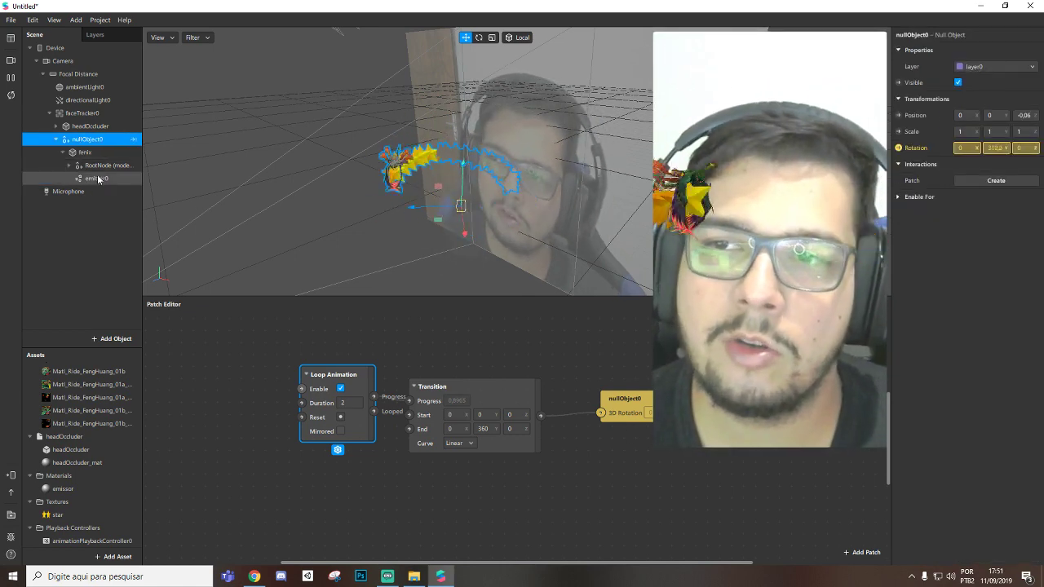
left_click(96, 178)
left_click(84, 152)
left_click(95, 178)
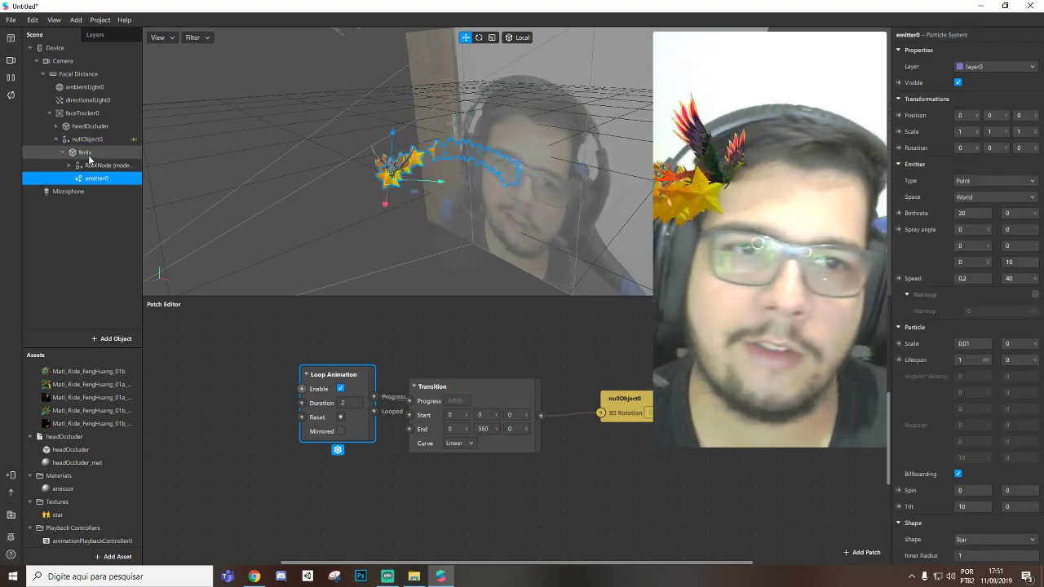
left_click(84, 151)
left_click(95, 178)
left_click(87, 139)
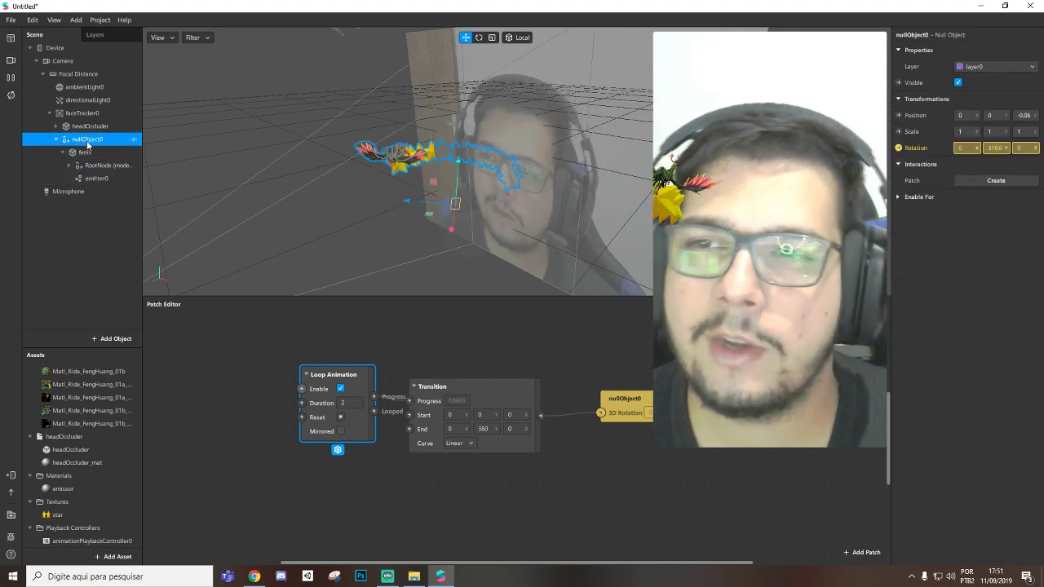